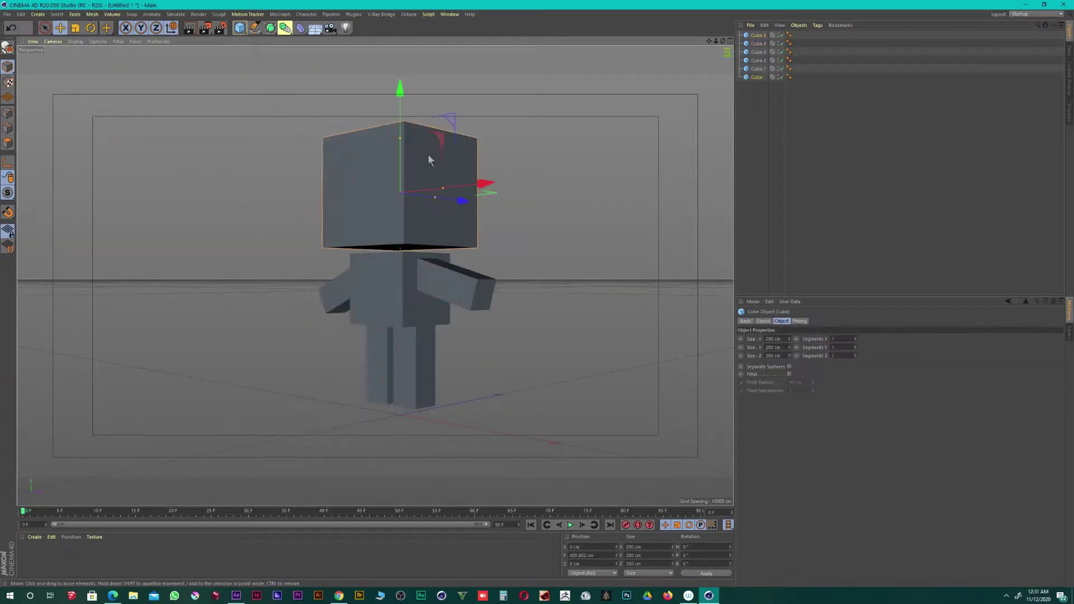
- Subdivide the head cube into a rounded, faceted shape and select part of its points
right_click(282, 140)
click(336, 416)
click(380, 470)
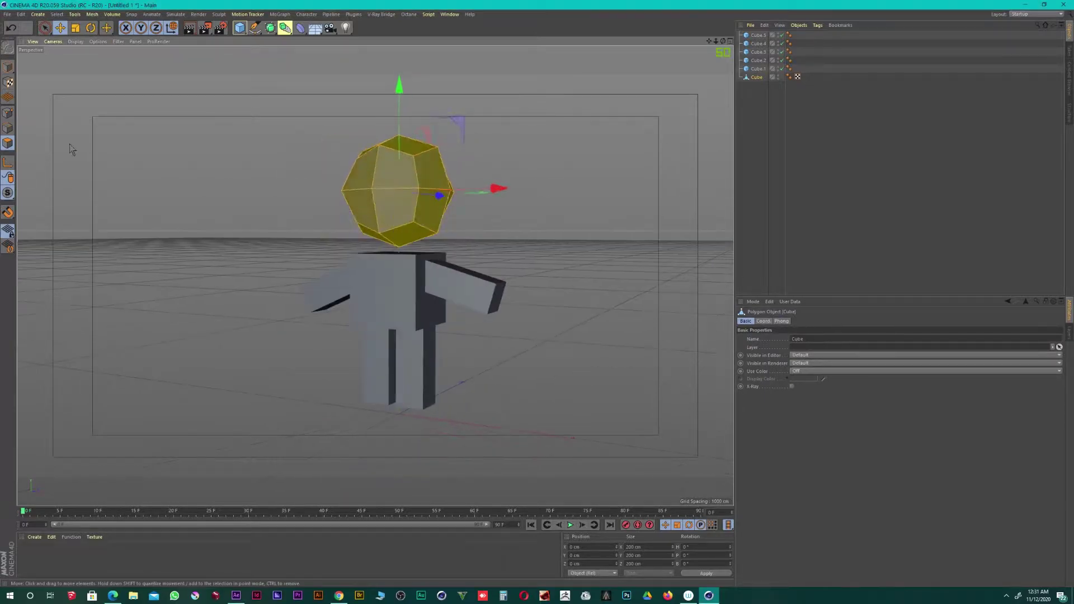
key(0)
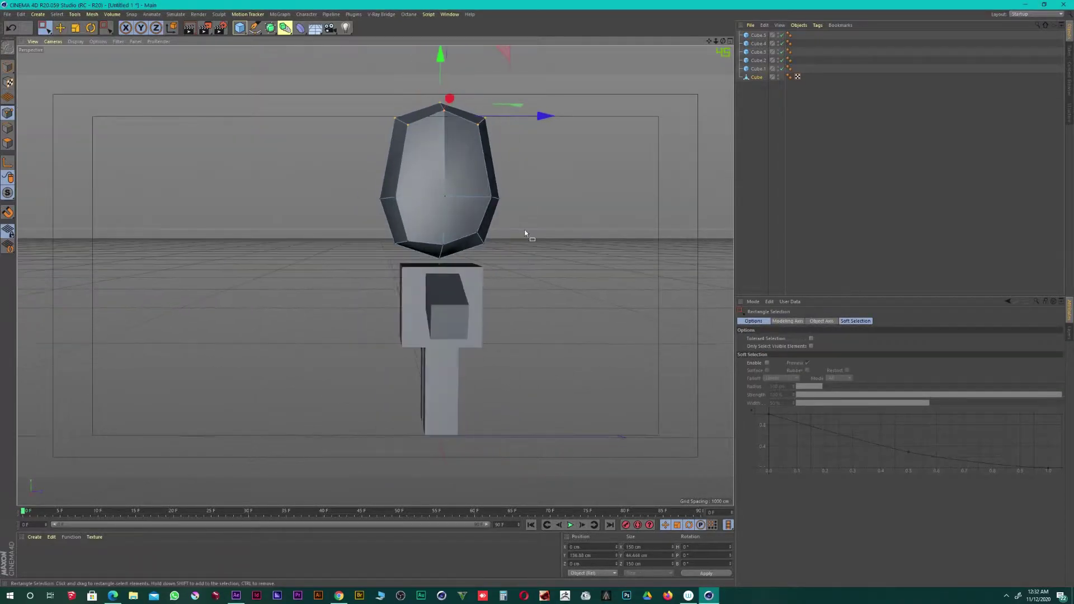
drag(346, 176, 404, 250)
alt+drag(378, 132, 509, 183)
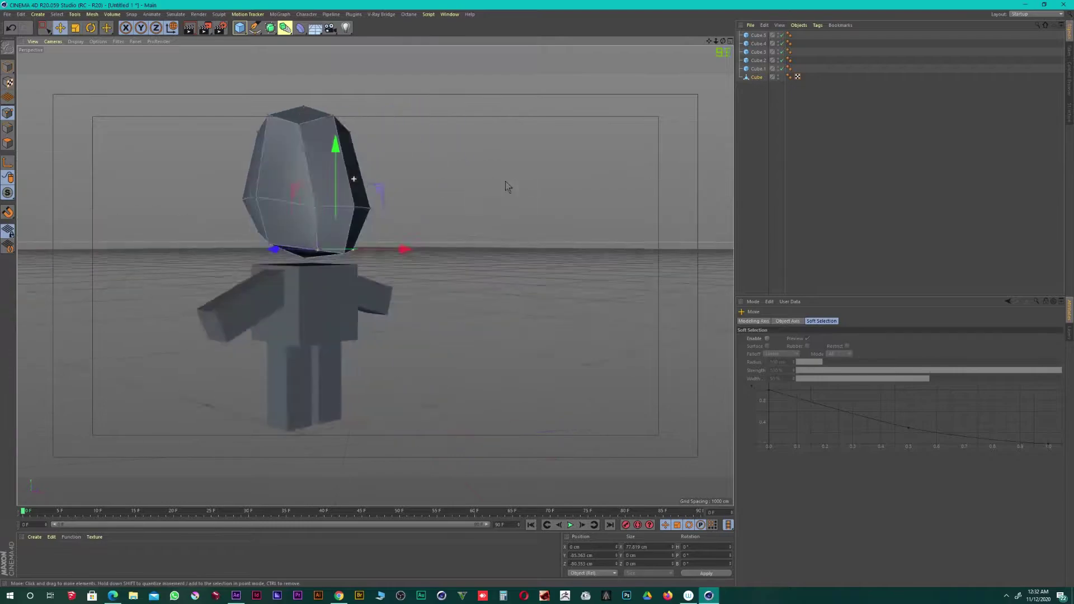
- Extrude the torso faces
key(e)
right_click(348, 242)
click(365, 402)
mouse_move(392, 280)
alt+mouse_down()
mouse_move(508, 241)
mouse_move(496, 414)
mouse_move(531, 252)
mouse_move(231, 272)
alt+mouse_up()
key(e)
- Add an edge loop around the torso and shrink it to about 78%
key(k)
key(l)
click(392, 369)
key(t)
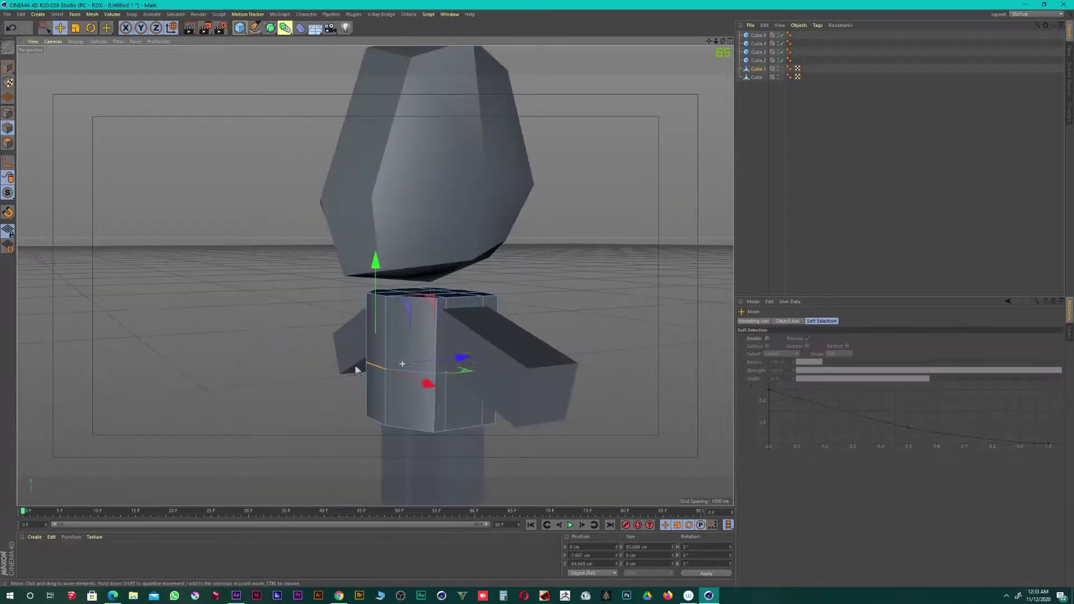
mouse_move(392, 322)
alt+mouse_down()
mouse_move(378, 382)
mouse_move(269, 308)
alt+mouse_up()
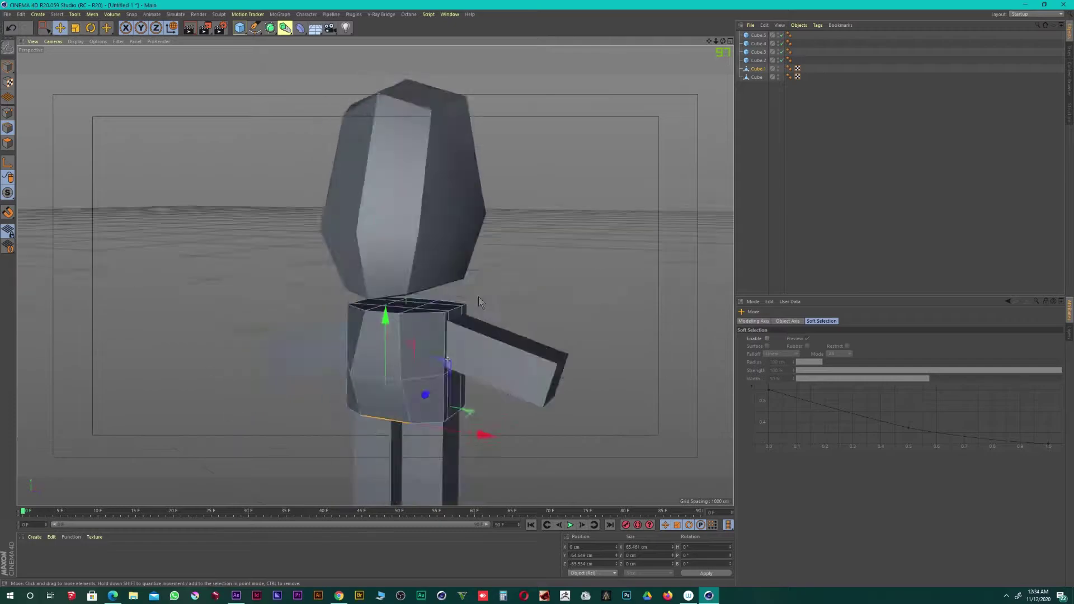
mouse_move(470, 285)
mouse_down()
mouse_move(430, 285)
mouse_move(475, 280)
mouse_up()
scroll(430, 286, down, 5)
- Make the arm cube editable, taper its end loop, and delete the left arm
click(514, 381)
key(c)
key(e)
click(467, 338)
mouse_move(534, 374)
alt+mouse_down()
mouse_move(565, 353)
mouse_move(525, 354)
alt+mouse_up()
click(239, 351)
key(Delete)
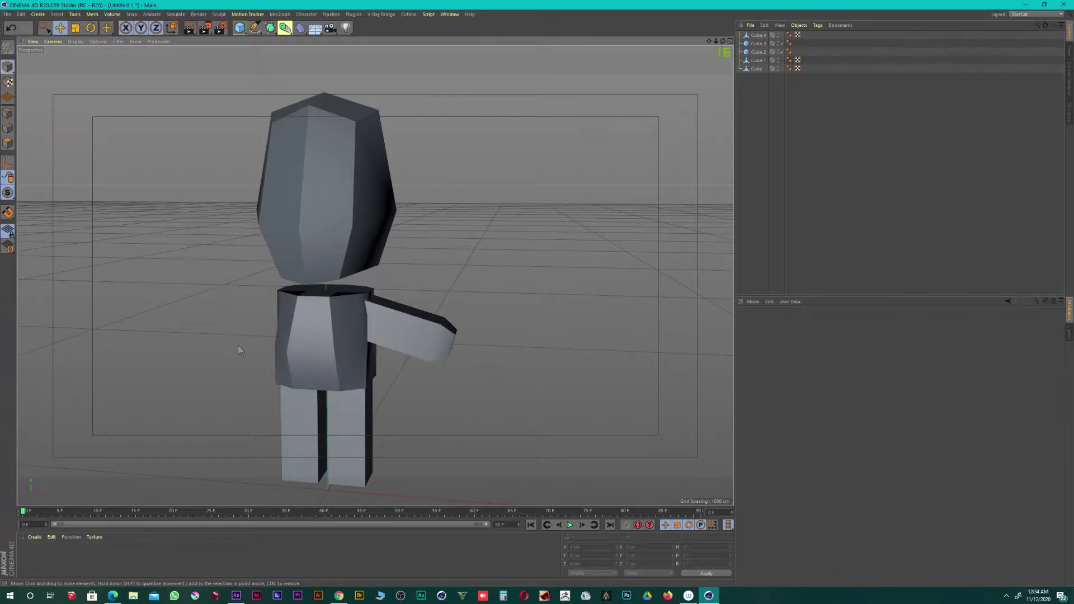
- Mirror the remaining arm by placing it under a Symmetry object
click(436, 339)
alt+drag(436, 339, 392, 313)
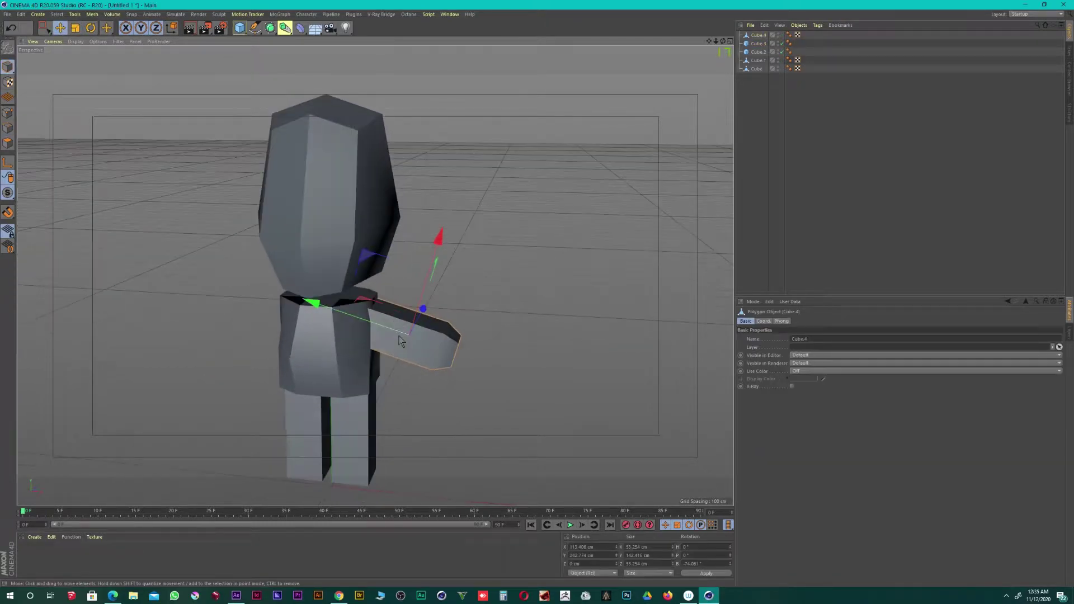
click(288, 30)
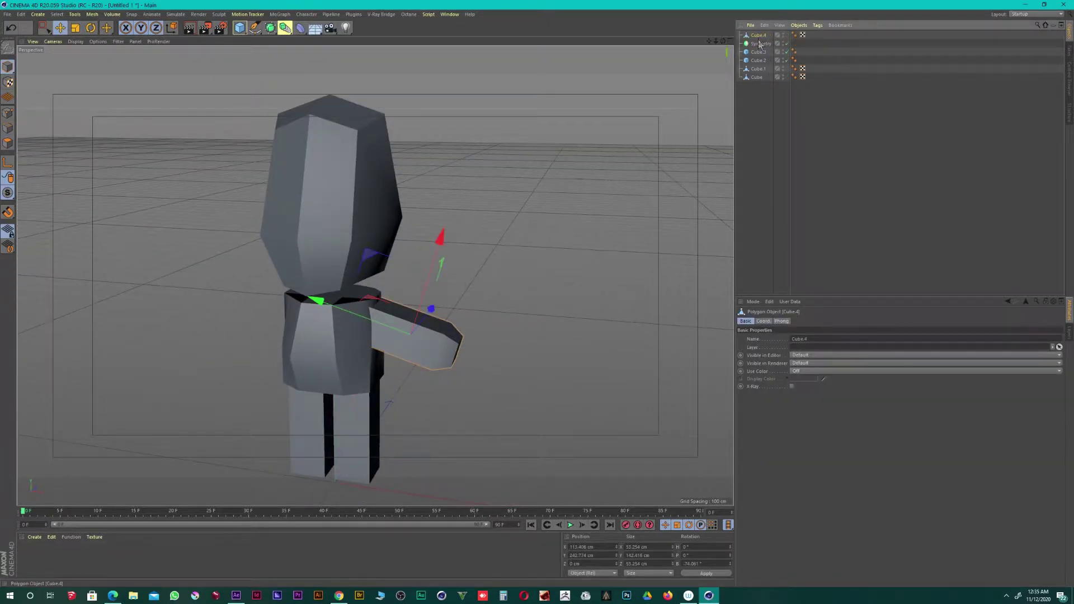
drag(759, 36, 760, 45)
- Reshape the leg with Loop/Path Cut edge loops and scaling
alt+drag(392, 279, 282, 313)
key(t)
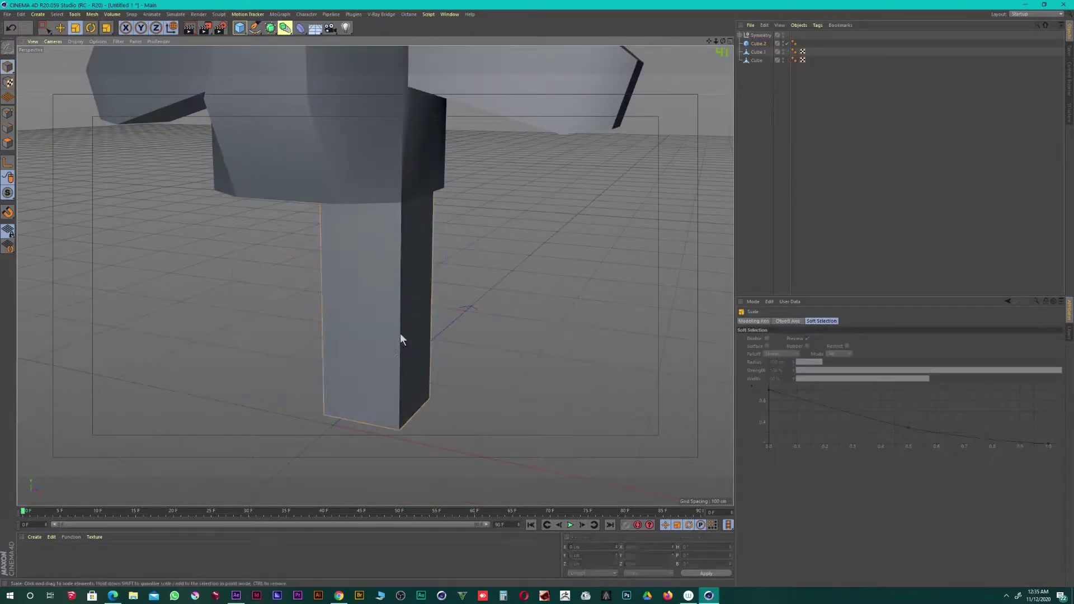
key(k)
key(l)
key(t)
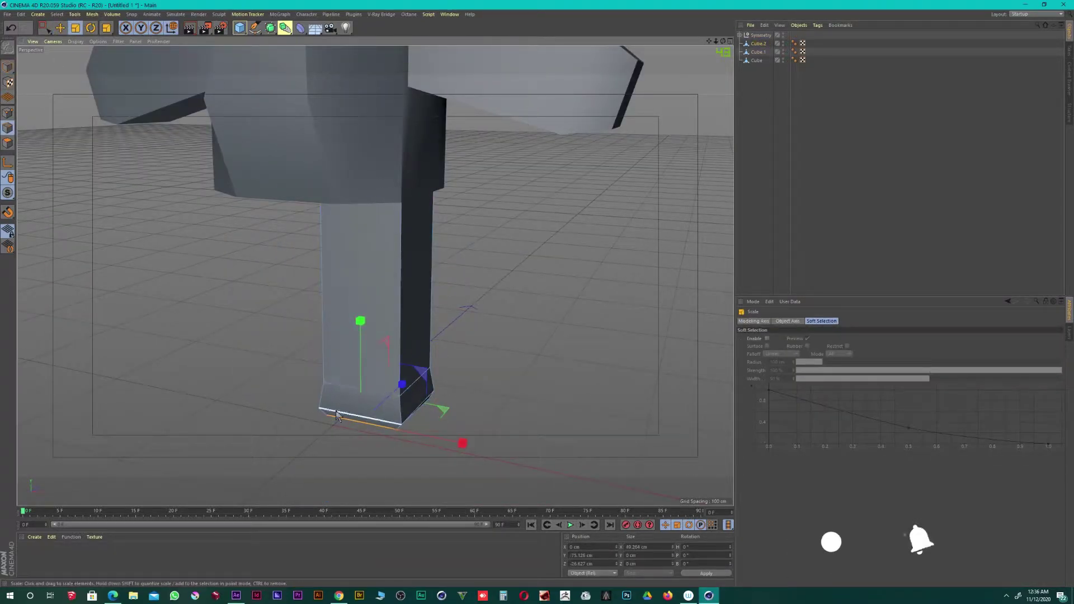
key(k)
key(l)
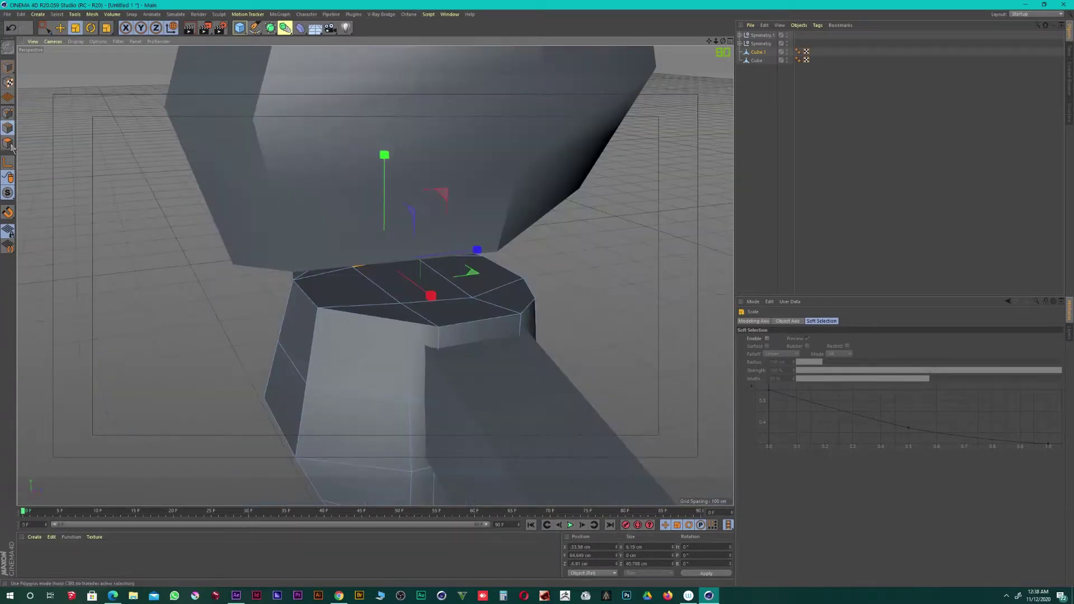
right_click(762, 71)
- Add a Sphere and nest it inside a Cloner
click(786, 331)
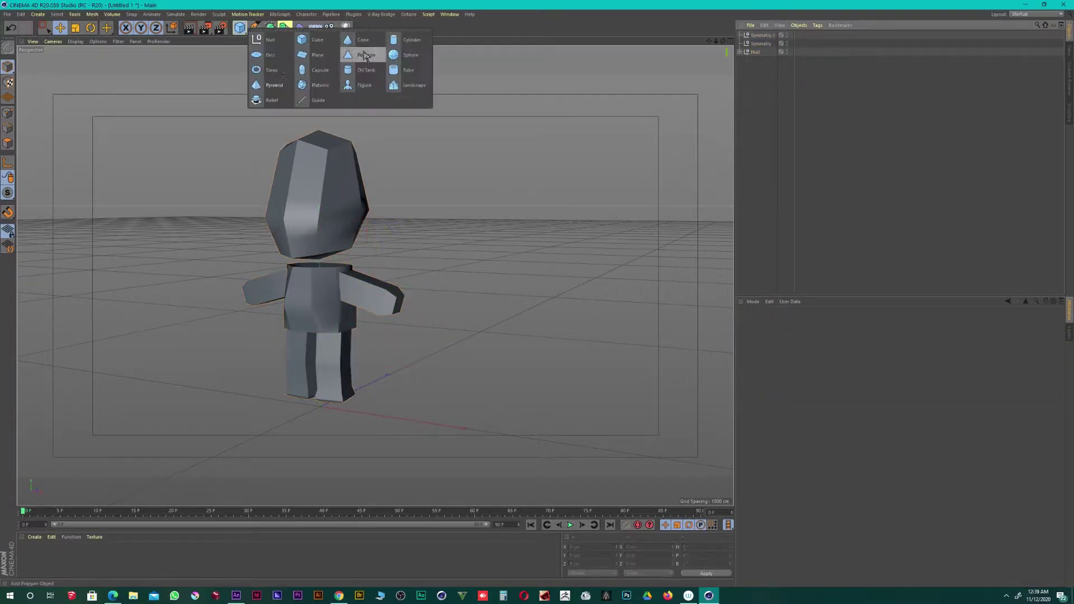
drag(240, 27, 416, 39)
click(279, 14)
alt+click(285, 33)
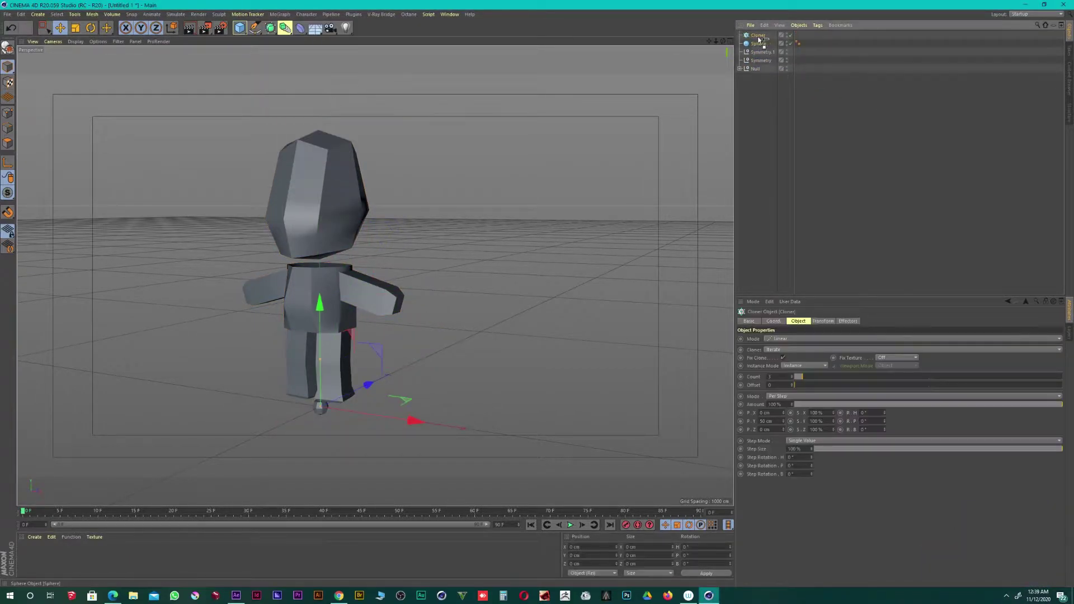
- Collapse the character into one polygon object and set clone count to about 1481, up vector X+
right_click(762, 67)
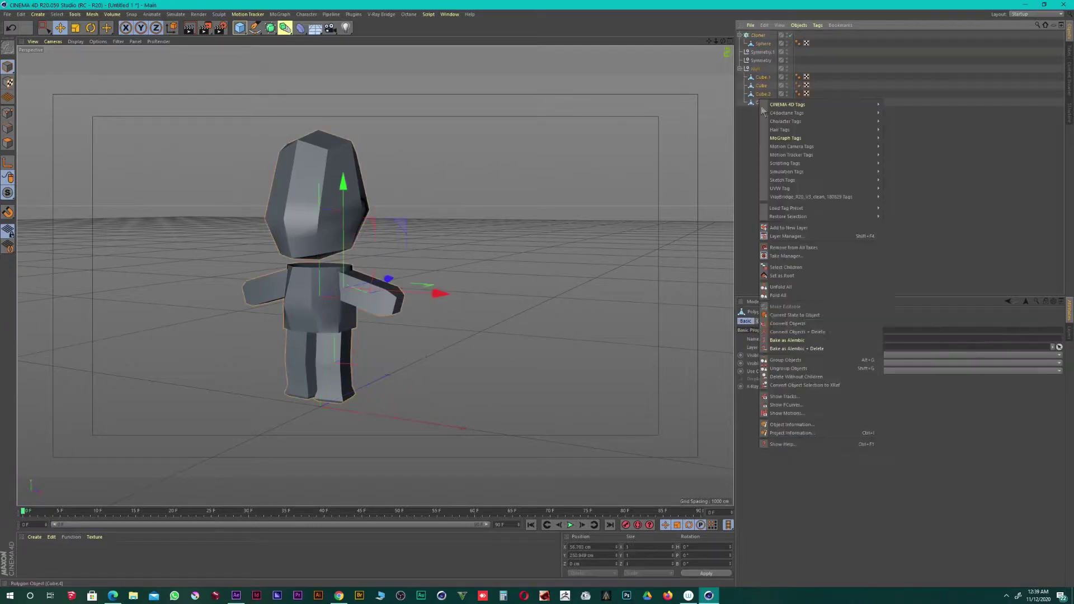
click(763, 82)
drag(807, 439, 1061, 439)
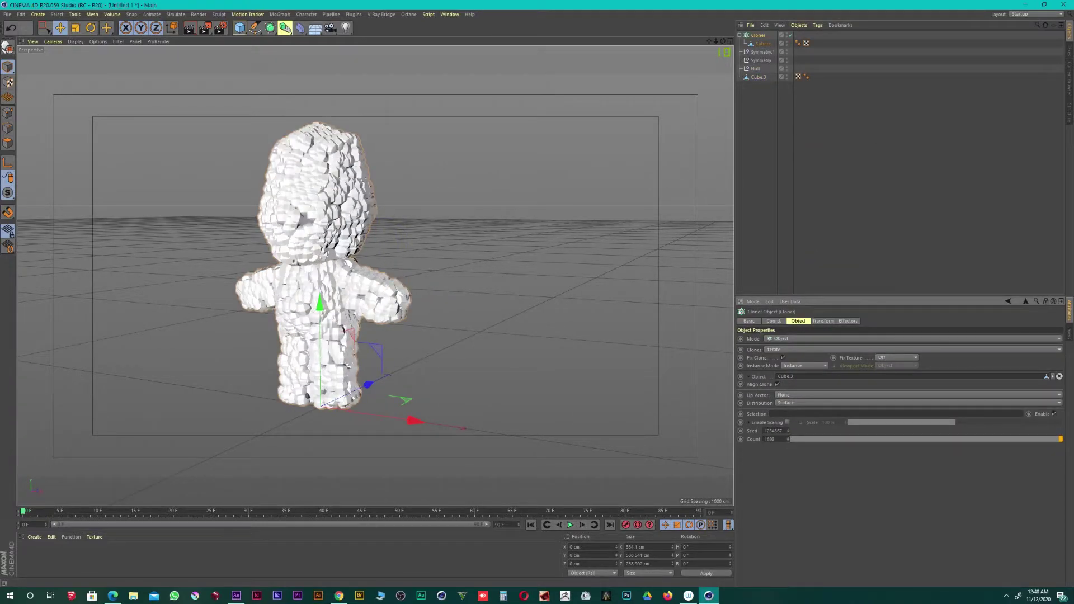
click(782, 412)
- Add a Random effector with position off and scale on, at about -0.49
click(75, 14)
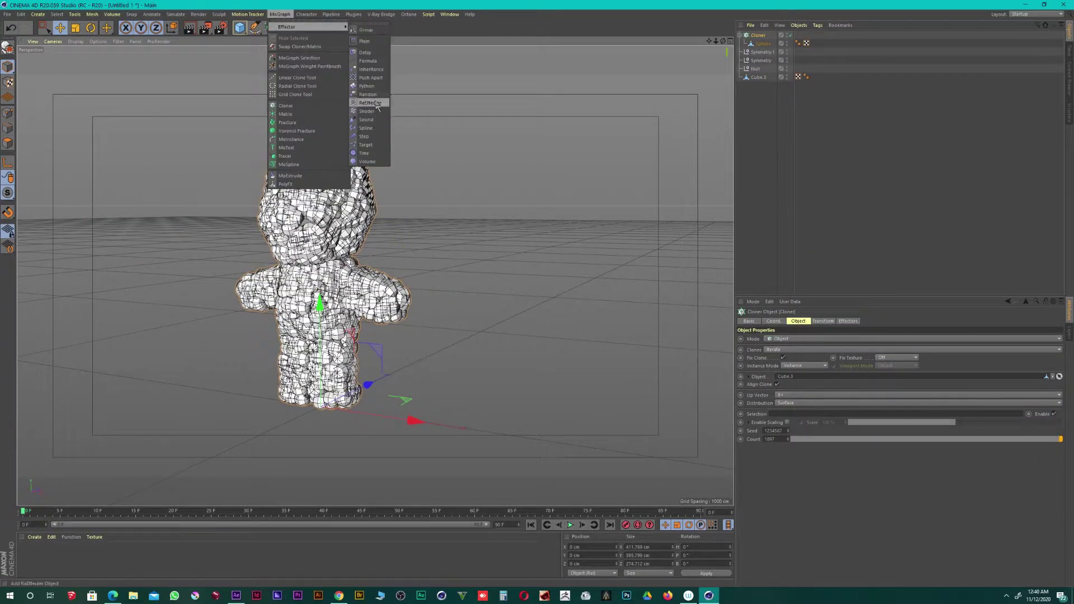
click(373, 95)
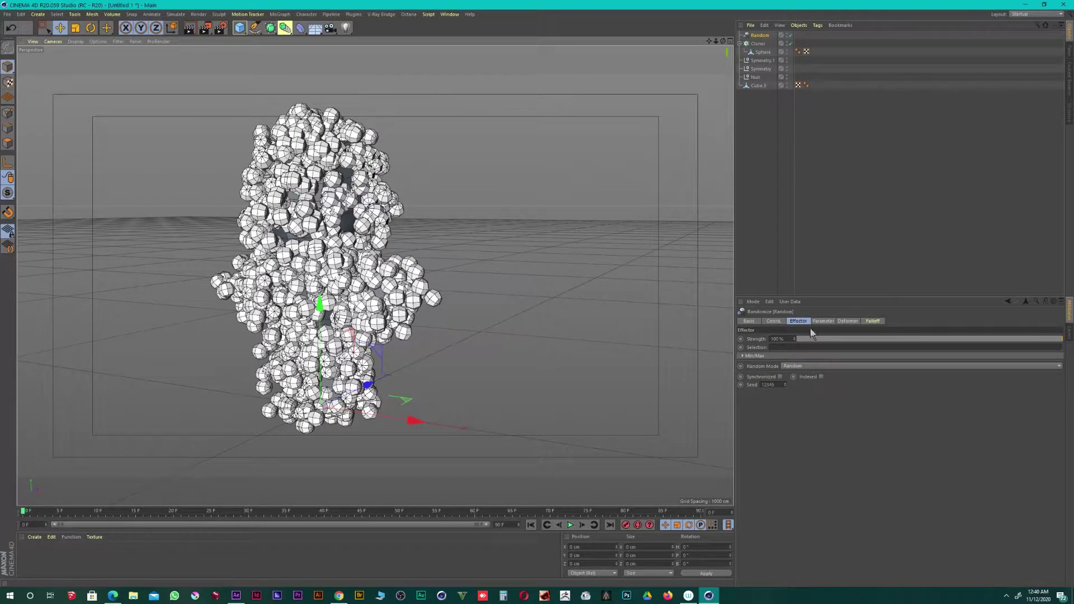
click(823, 321)
click(772, 354)
click(829, 354)
drag(852, 362, 809, 397)
drag(852, 362, 886, 355)
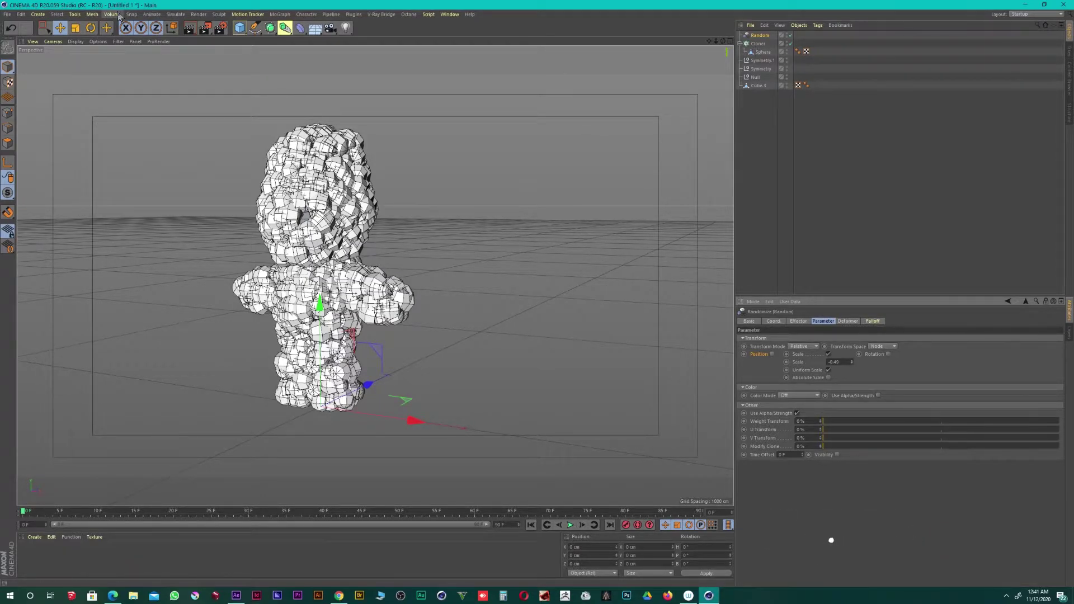
click(123, 47)
- Put the Cloner into the Volume Builder nested under the Volume Mesher
mouse_move(759, 63)
mouse_down()
mouse_move(768, 35)
mouse_move(768, 60)
mouse_up()
click(760, 69)
click(822, 321)
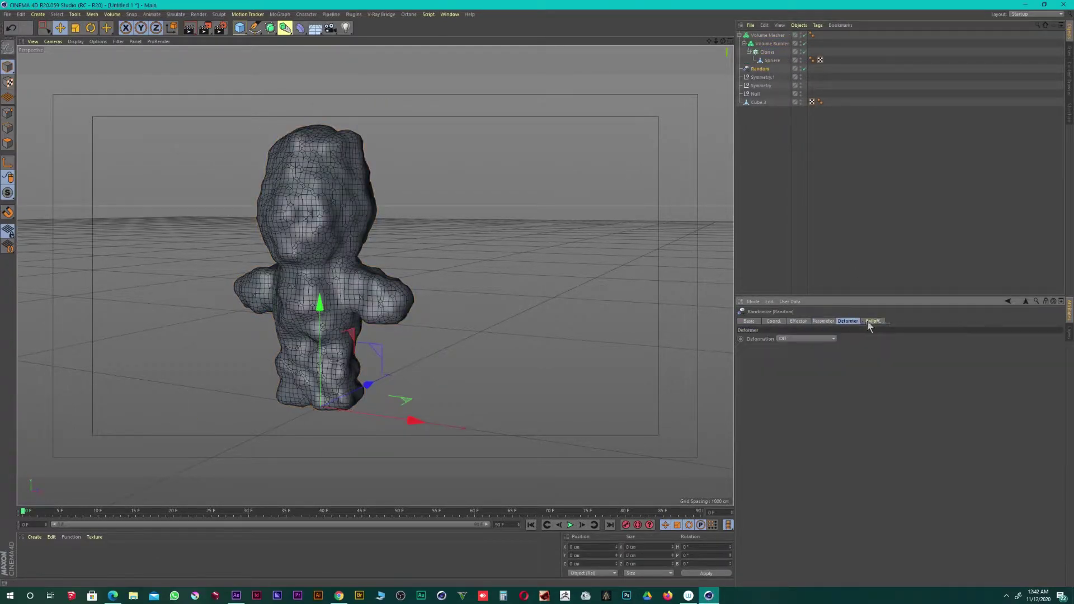
click(822, 321)
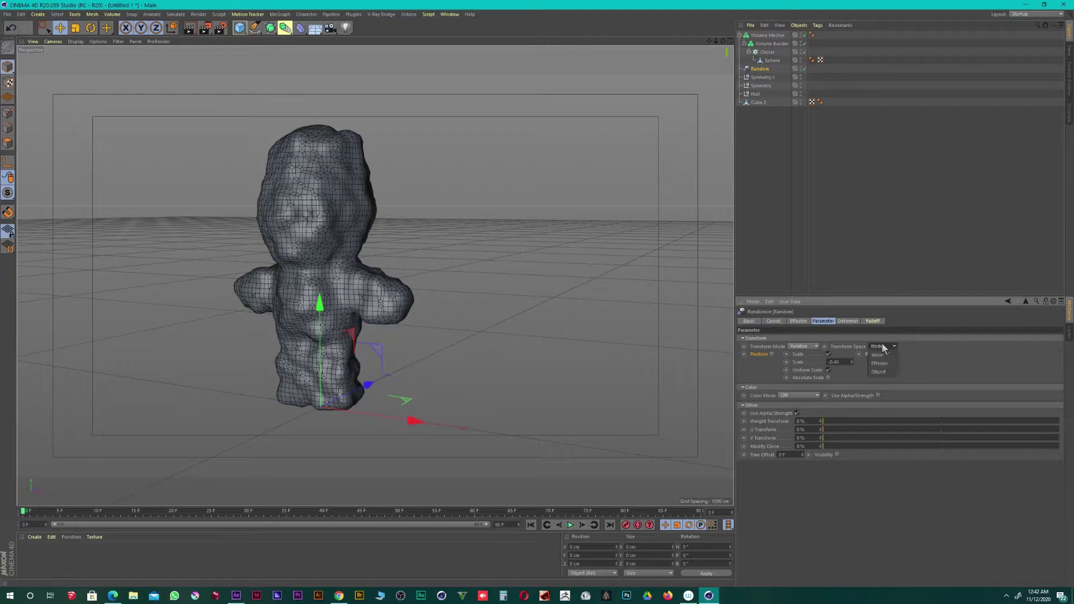
- Wrap the Volume Mesher in a Subdivision Surface and add a new sphere at the origin
click(322, 237)
key(t)
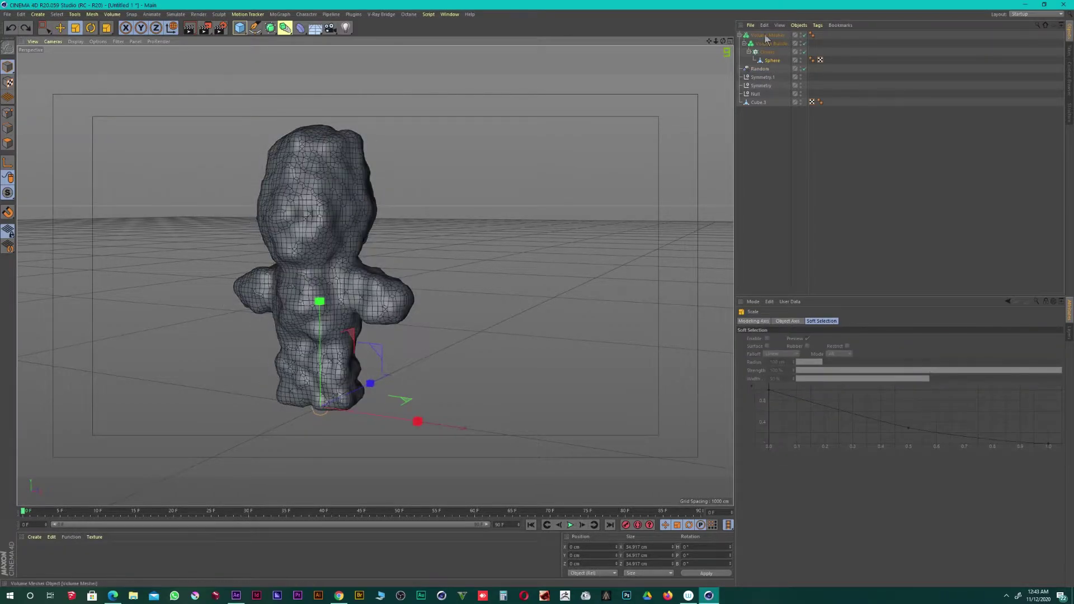
alt+drag(335, 221, 375, 201)
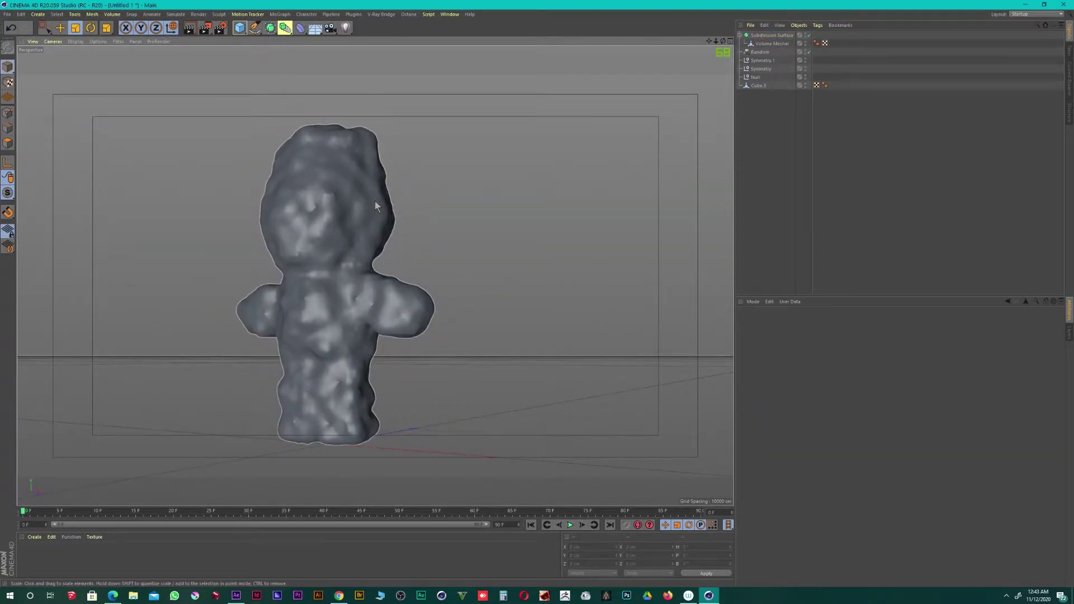
drag(239, 28, 303, 100)
key(r)
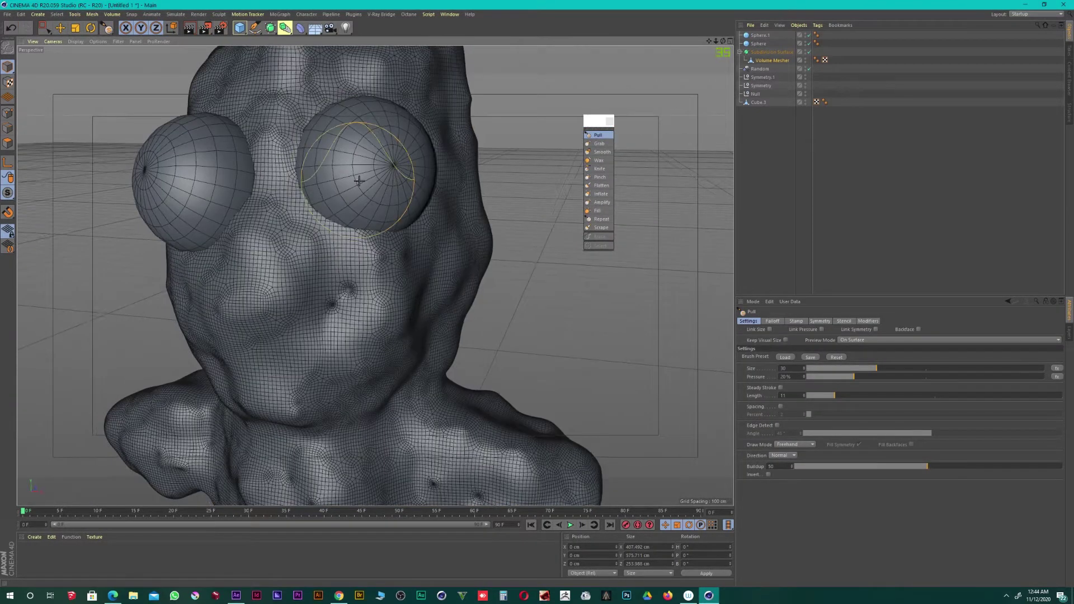
- Inspect the head from several angles and pick the Pull sculpting brush
alt+drag(289, 169, 317, 185)
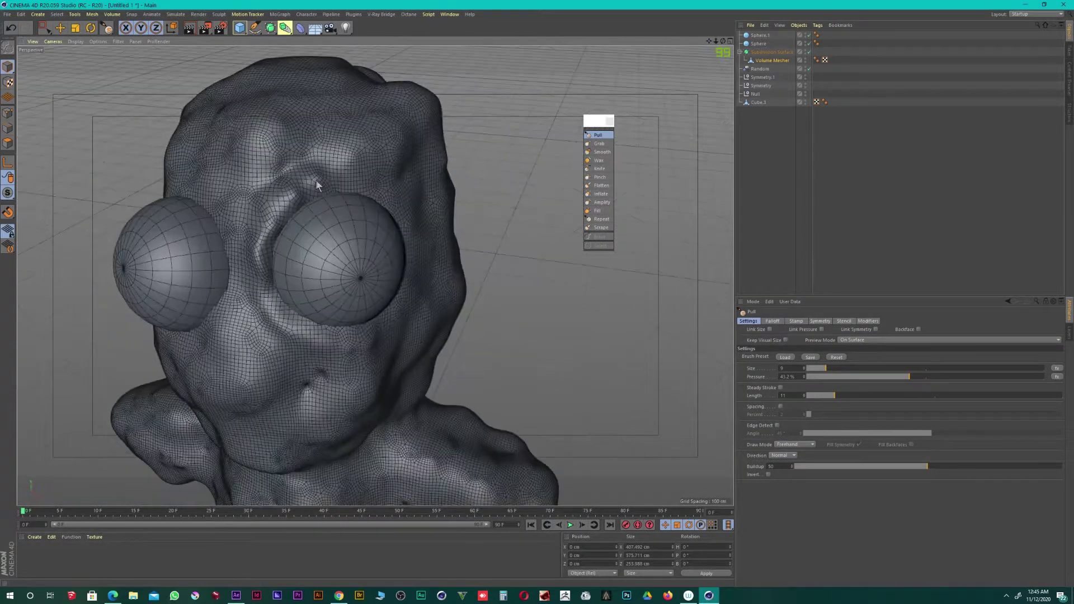
mouse_move(401, 199)
alt+mouse_down()
mouse_move(234, 286)
mouse_move(326, 207)
alt+mouse_up()
mouse_move(346, 324)
alt+mouse_down()
mouse_move(313, 263)
mouse_move(318, 220)
mouse_move(340, 186)
mouse_move(432, 240)
mouse_move(385, 345)
mouse_move(373, 298)
alt+mouse_up()
click(598, 143)
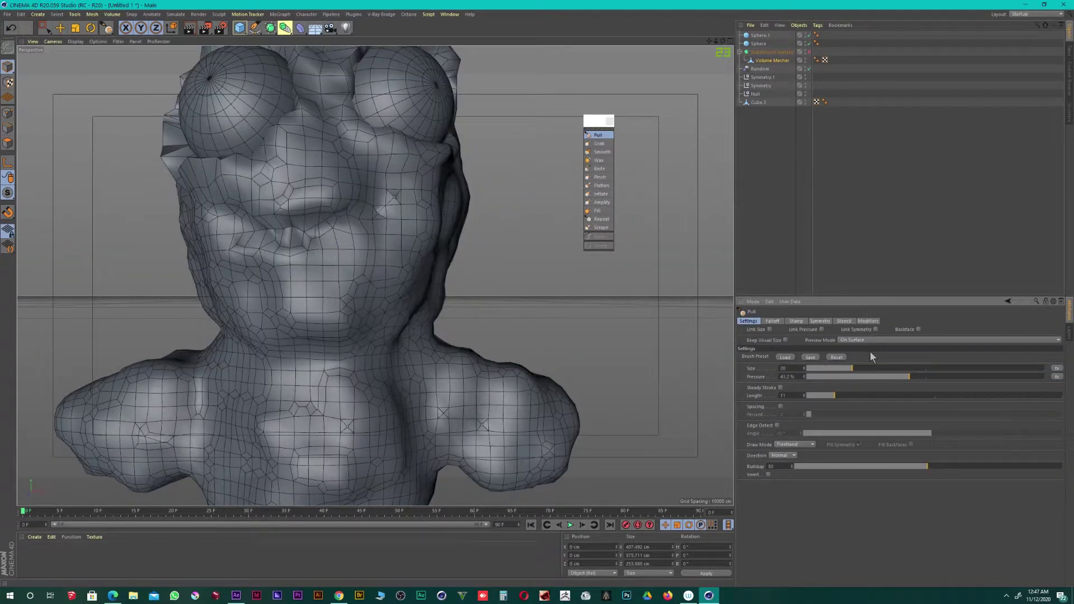
click(772, 60)
mouse_move(358, 213)
alt+mouse_down()
mouse_move(308, 233)
mouse_move(381, 228)
alt+mouse_up()
click(598, 143)
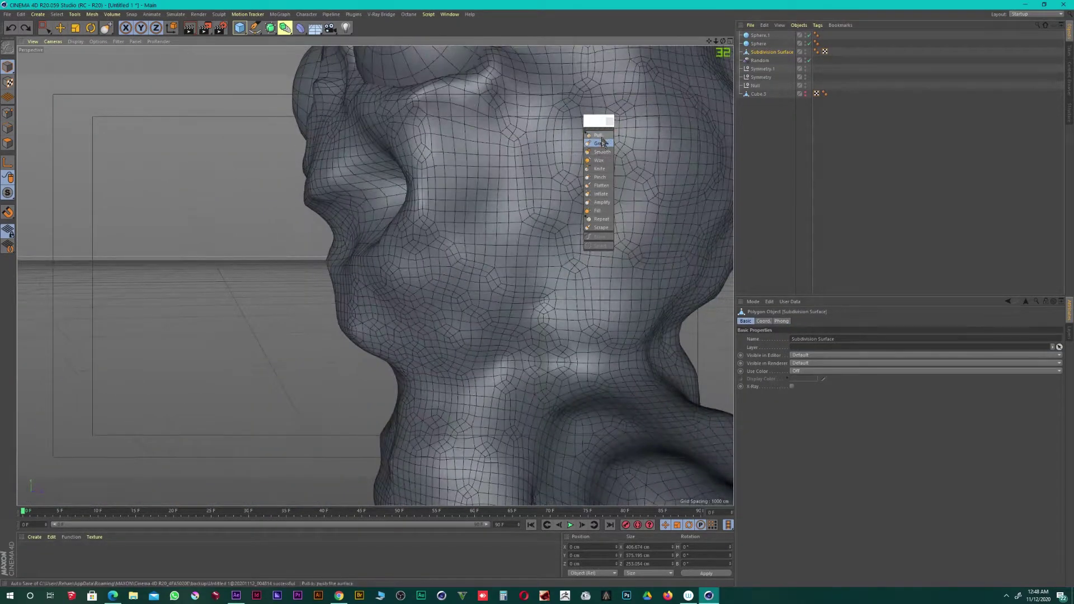
click(598, 134)
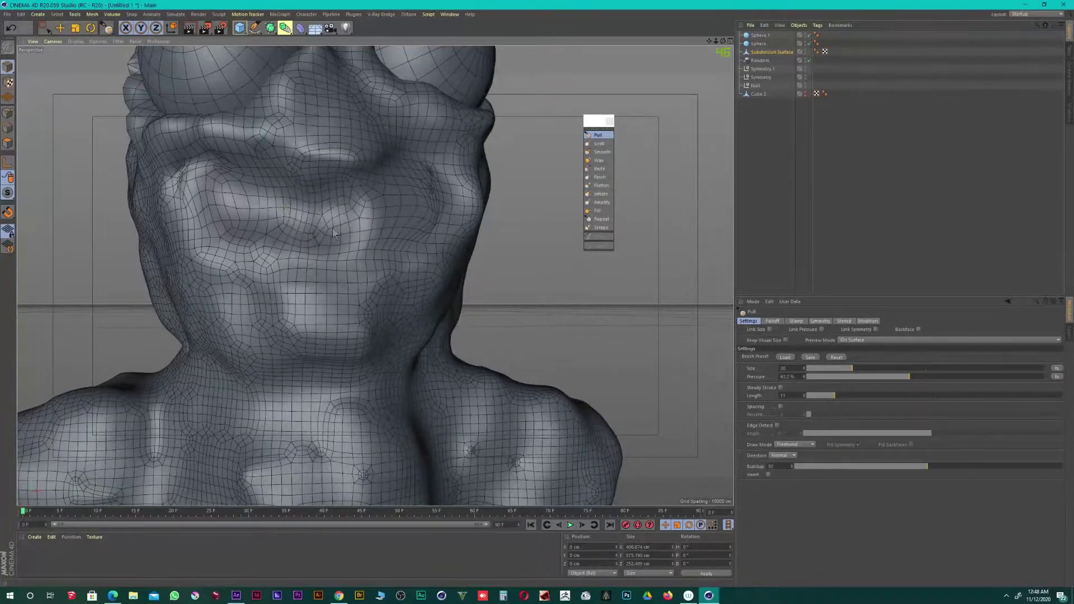
- Carve a deep mouth groove with thick raised lips using the Pull brush
mouse_move(336, 229)
mouse_down()
mouse_move(359, 223)
mouse_move(286, 174)
mouse_move(326, 212)
mouse_move(337, 167)
mouse_up()
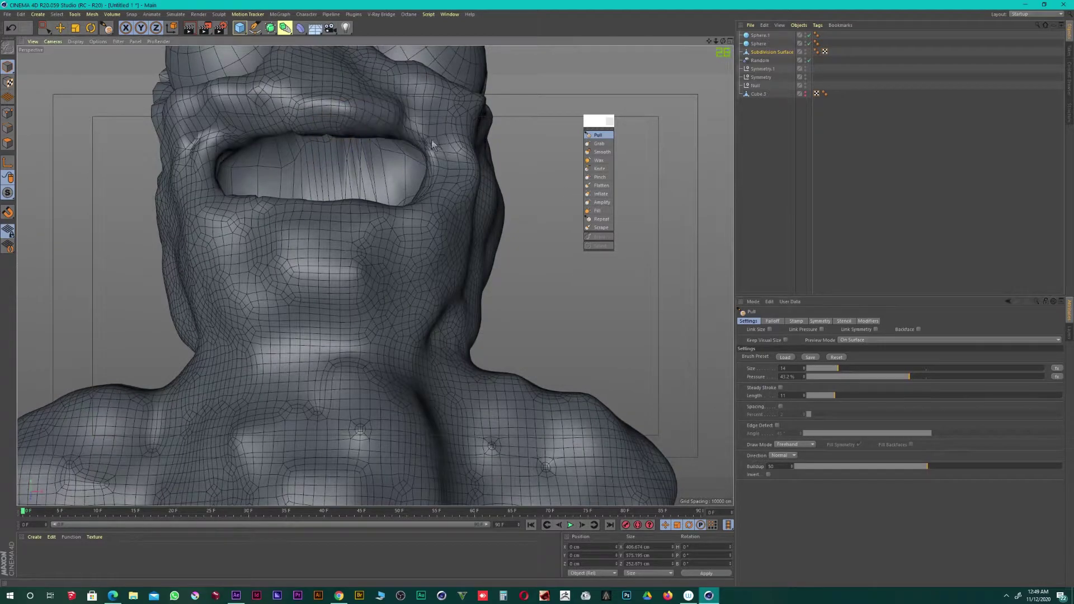
mouse_move(432, 145)
alt+mouse_down()
mouse_move(272, 262)
mouse_move(202, 176)
alt+mouse_up()
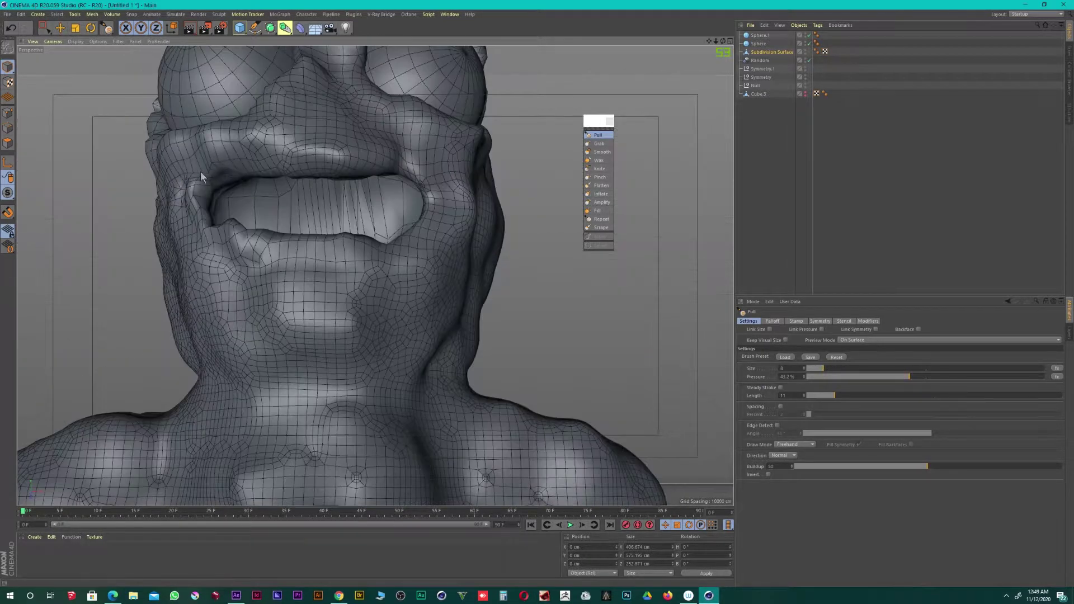
scroll(426, 172, down, 3)
scroll(352, 210, down, 3)
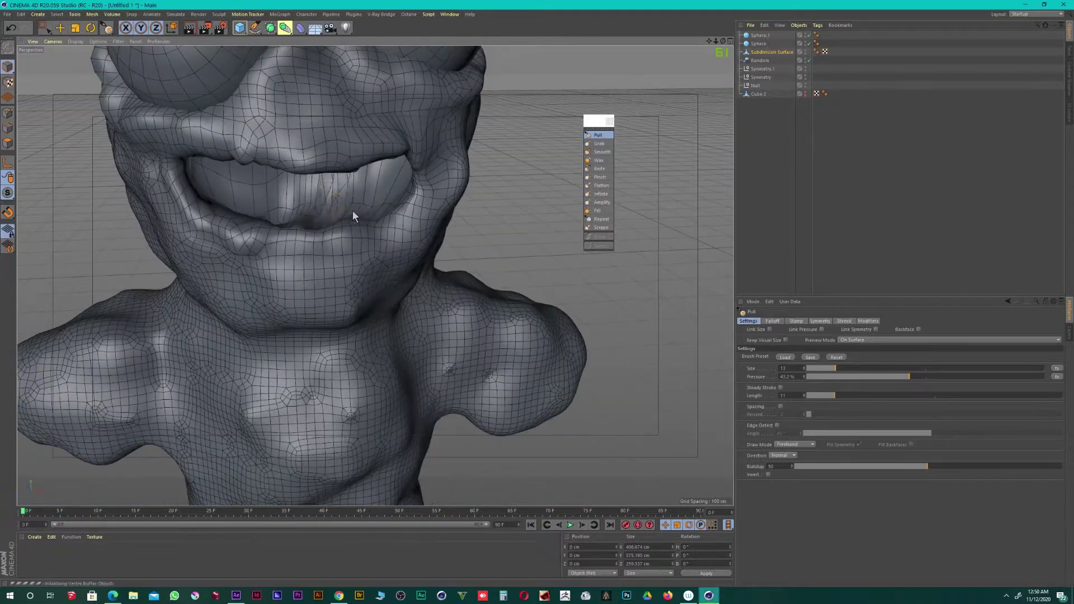
scroll(353, 210, down, 3)
scroll(375, 276, down, 2)
key(e)
scroll(375, 275, up, 5)
alt+drag(375, 276, 600, 149)
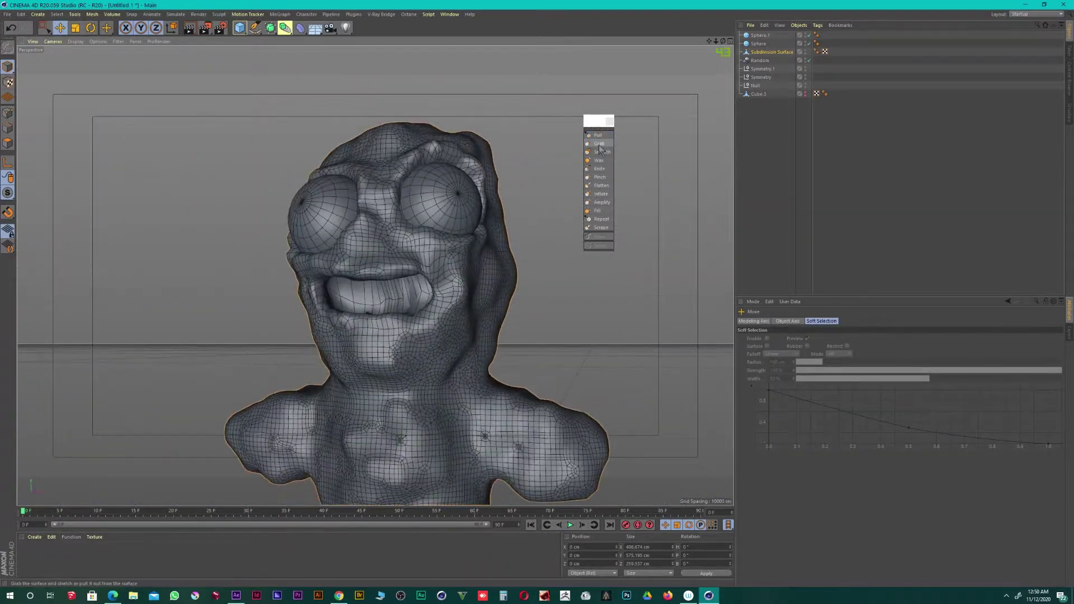
- Reshape the face around the mouth into a wider grin with the Grab brush
click(599, 144)
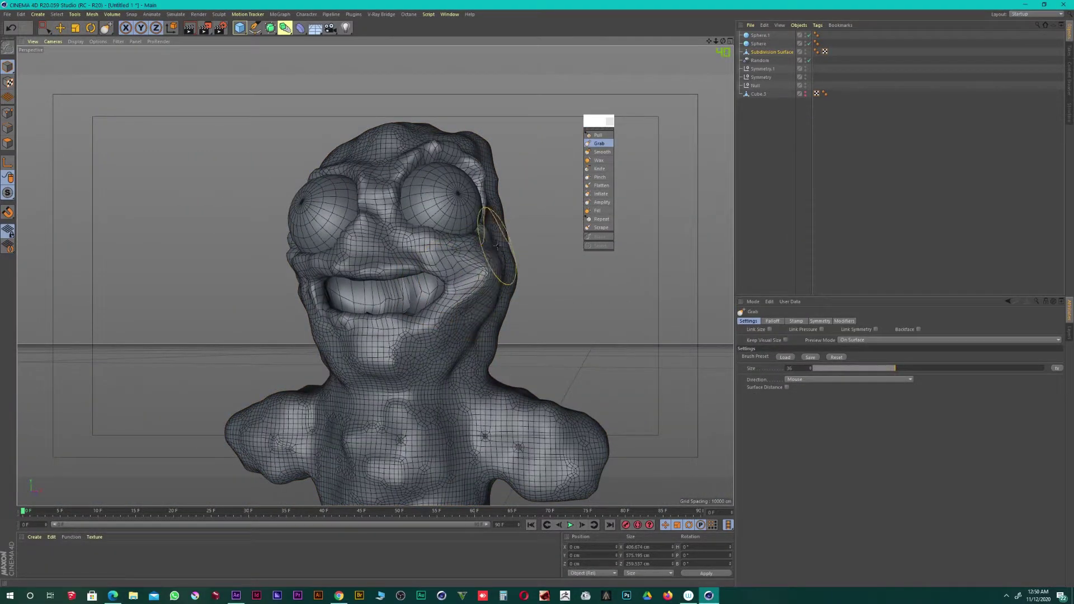
alt+drag(466, 274, 519, 248)
mouse_move(430, 315)
alt+mouse_down()
mouse_move(307, 286)
mouse_move(273, 317)
mouse_move(369, 322)
alt+mouse_up()
scroll(358, 319, up, 5)
mouse_move(513, 237)
alt+mouse_down()
mouse_move(334, 237)
mouse_move(378, 254)
alt+mouse_up()
alt+drag(213, 256, 437, 193)
scroll(437, 192, down, 5)
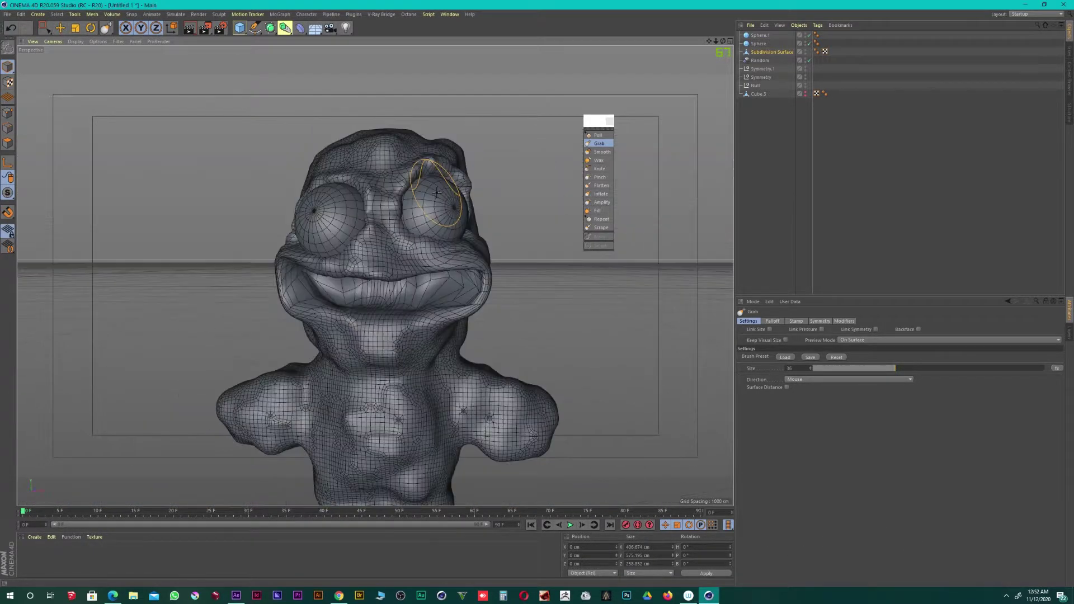
key(e)
- Switch the viewport to Gouraud Shading and select the sculpted creature
click(76, 41)
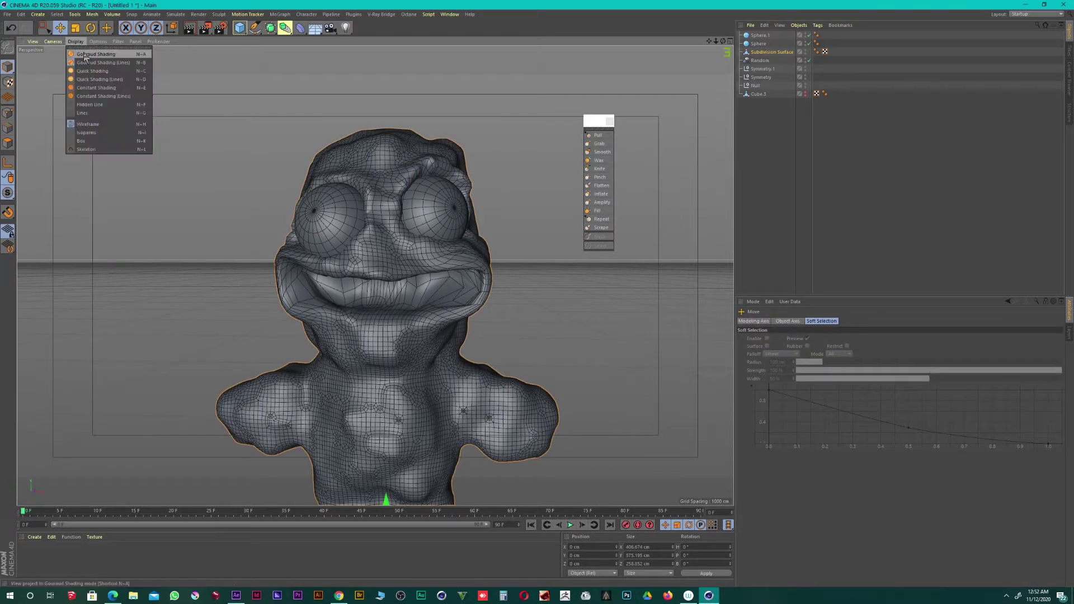
alt+drag(335, 268, 404, 280)
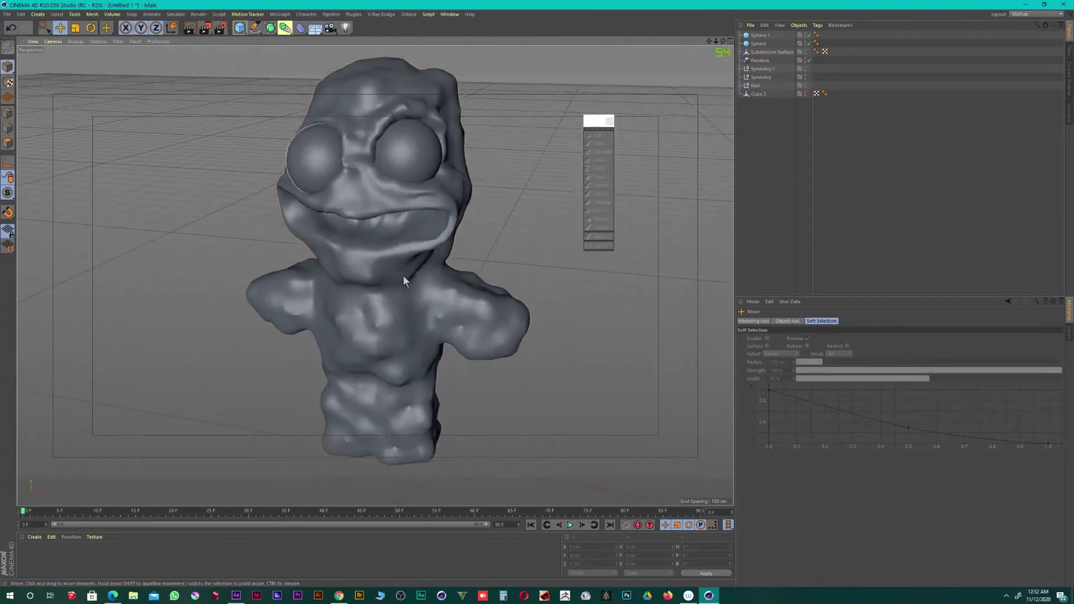
click(403, 275)
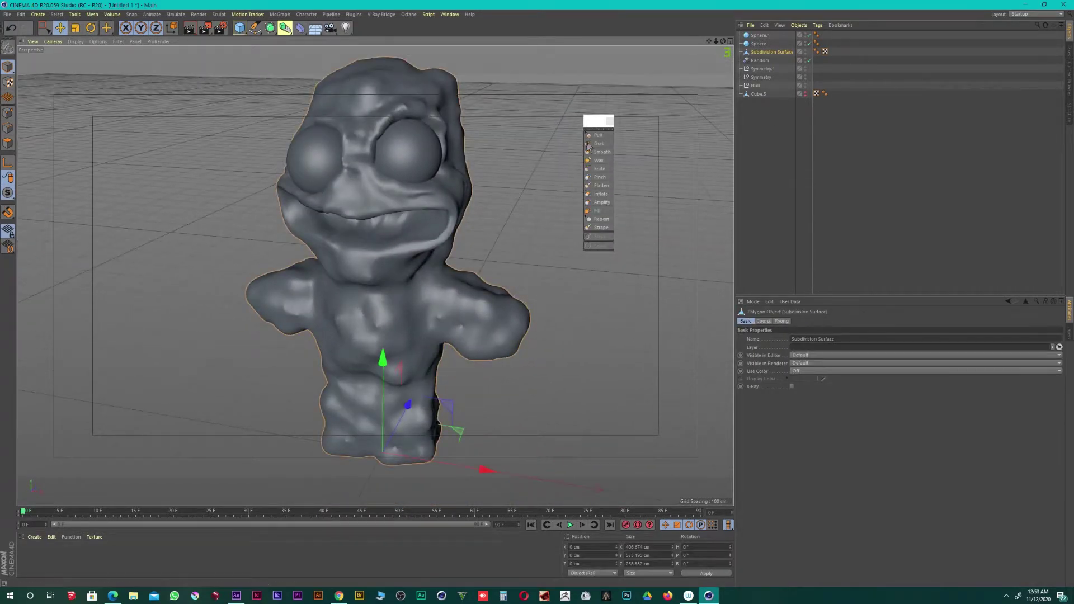
alt+drag(596, 91, 389, 277)
- Create a new material, apply it to the creature, and set its colour to deep brown
double_click(26, 554)
drag(26, 554, 392, 279)
drag(234, 163, 335, 165)
drag(338, 174, 273, 174)
- Narrow the material's reflection width to 21% and add a Blinn specular layer
drag(224, 105, 689, 145)
click(583, 264)
drag(767, 308, 731, 312)
click(670, 283)
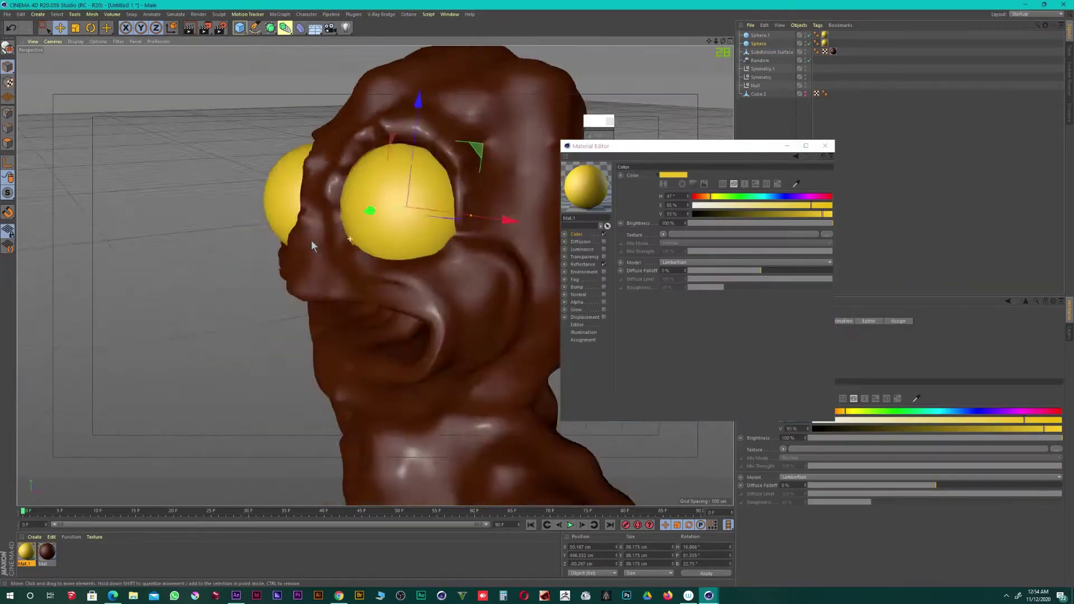
- Check the head and eyes from above and select the sculpted body
alt+drag(372, 187, 410, 186)
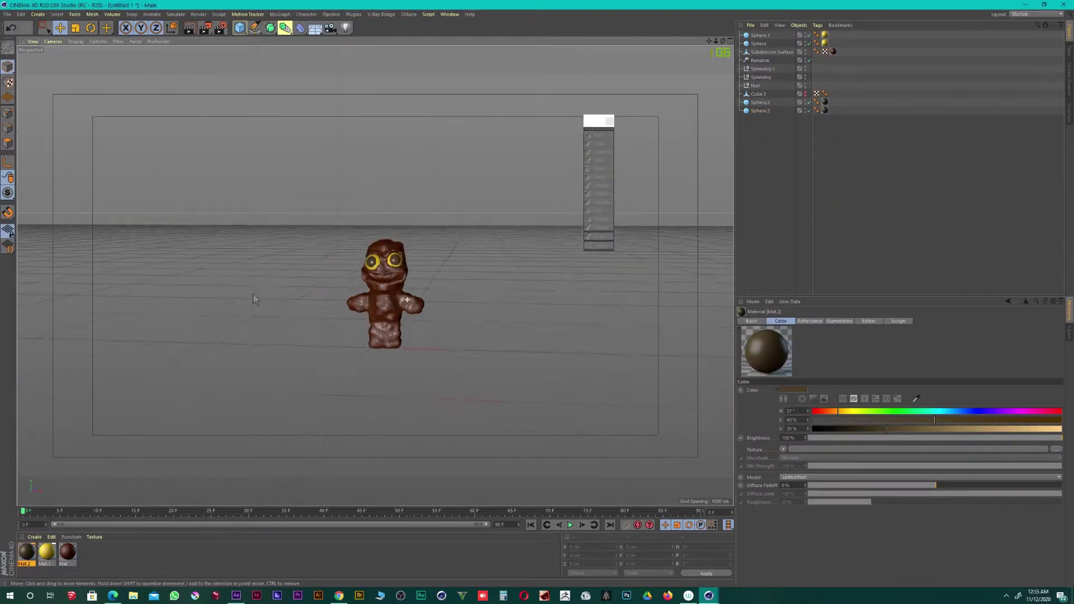
alt+drag(375, 275, 386, 235)
click(383, 251)
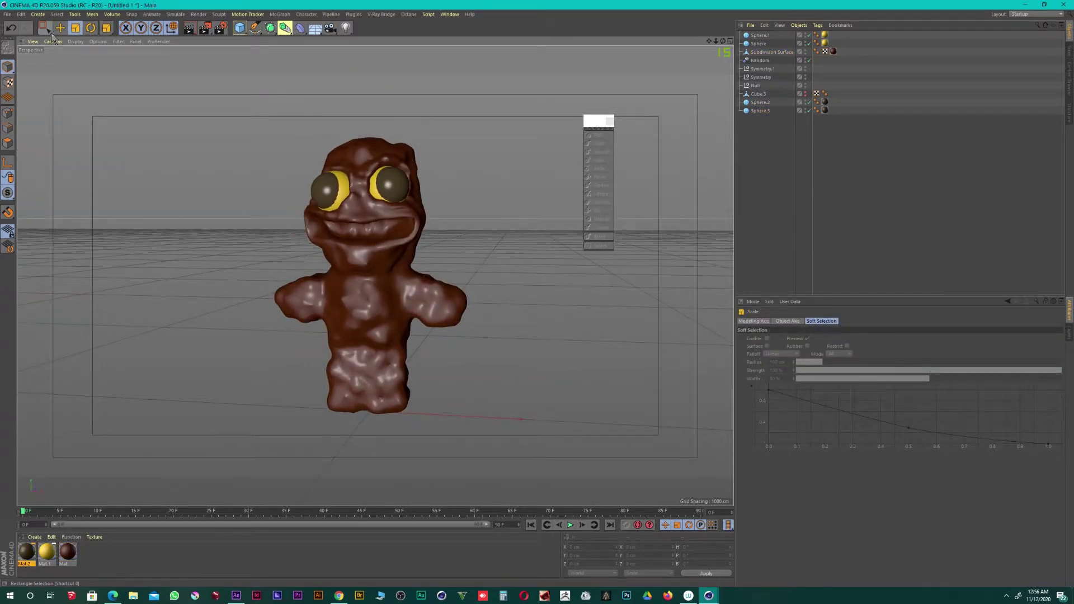
click(772, 51)
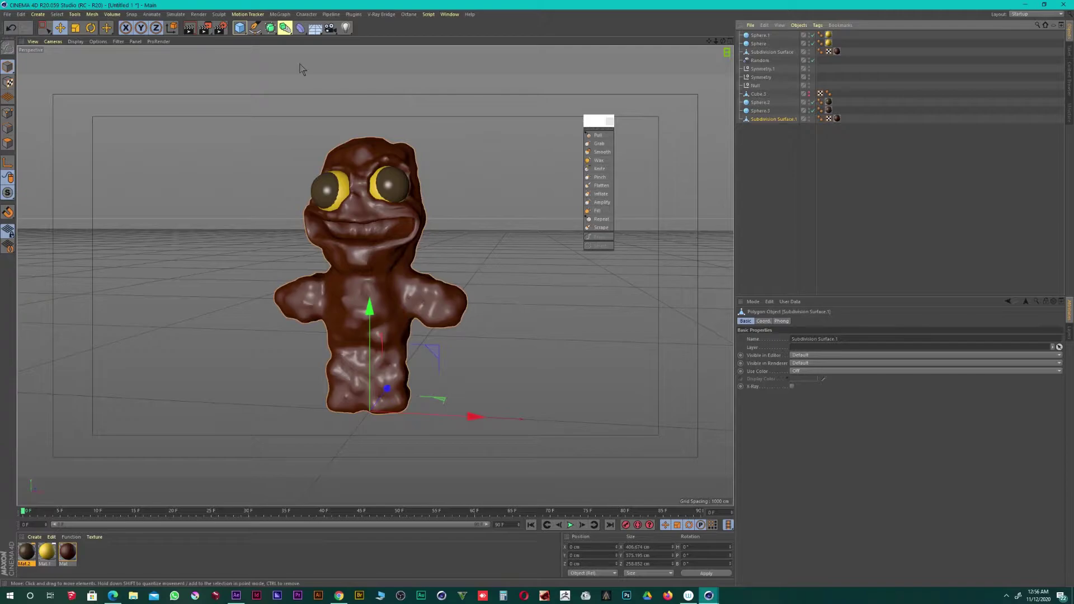
- Duplicate the sculpted body and undo the last sculpt change
right_click(455, 228)
click(484, 482)
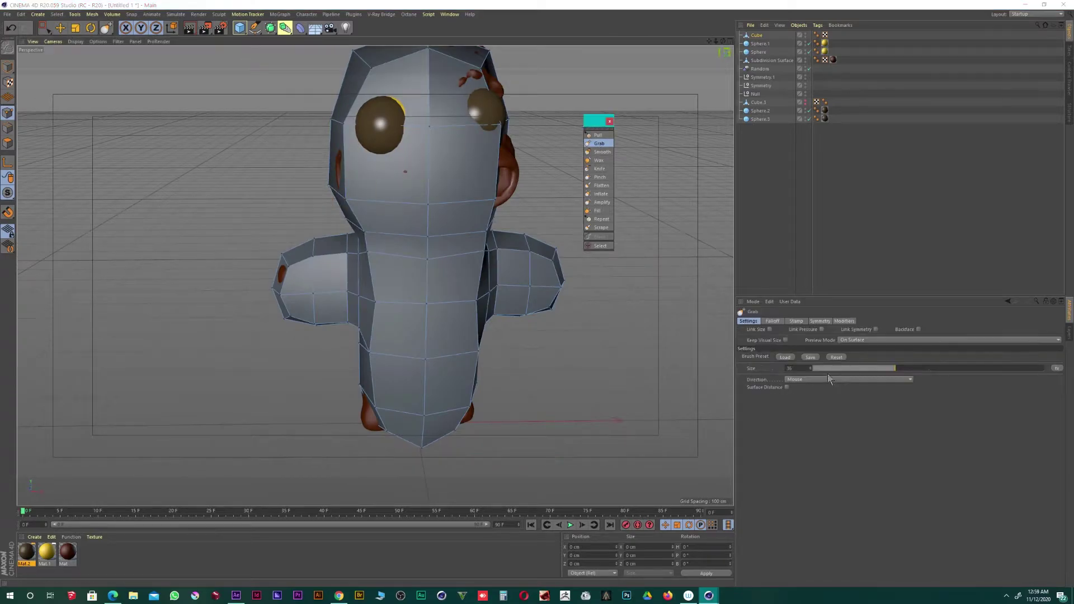
key(ctrl+z)
mouse_move(412, 159)
alt+mouse_down()
mouse_move(543, 179)
mouse_move(471, 252)
mouse_move(718, 43)
mouse_move(180, 318)
alt+mouse_up()
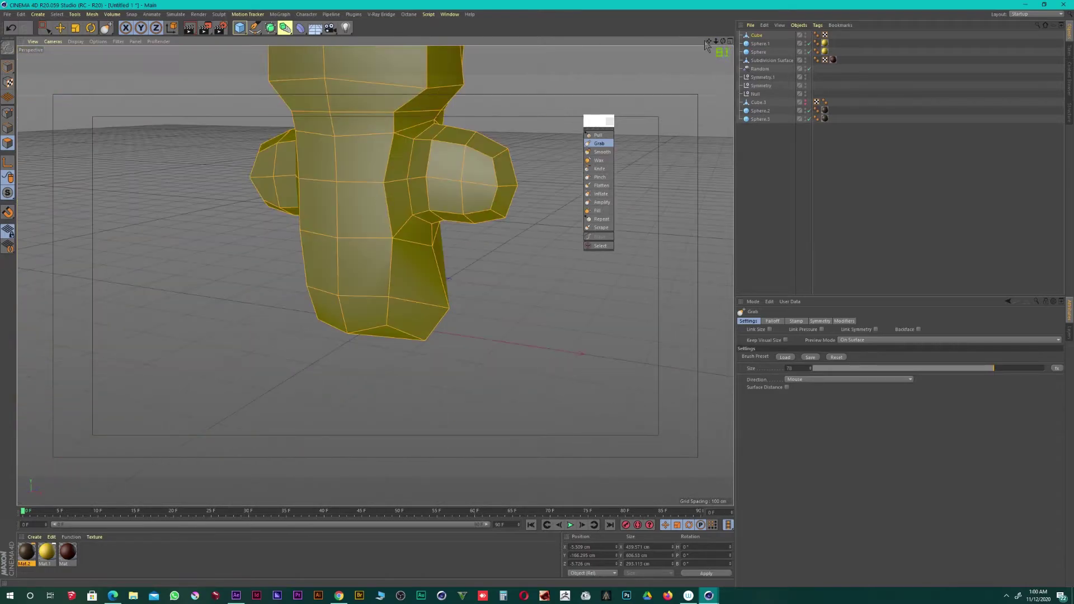
alt+drag(181, 318, 316, 185)
key(e)
- Reshape the grey stand-in body with the Grab sculpting brush
right_click(317, 184)
click(608, 145)
mouse_move(447, 252)
alt+mouse_down()
mouse_move(315, 265)
mouse_move(392, 373)
mouse_move(408, 305)
alt+mouse_up()
key(e)
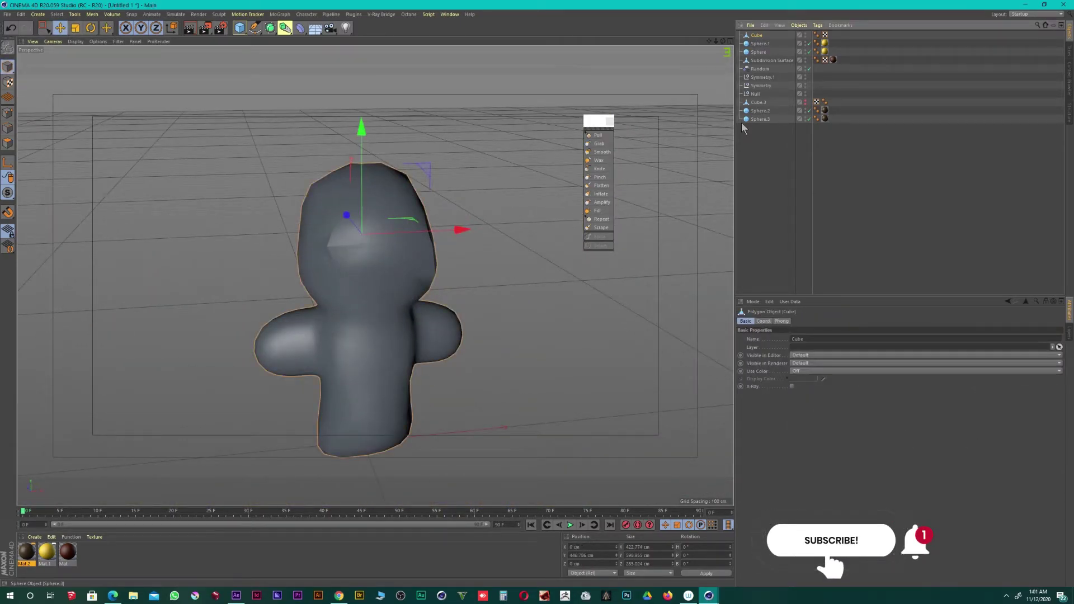
drag(599, 128, 627, 171)
alt+drag(626, 172, 580, 175)
mouse_move(446, 257)
alt+mouse_down()
mouse_move(432, 173)
mouse_move(503, 140)
alt+mouse_up()
right_click(760, 119)
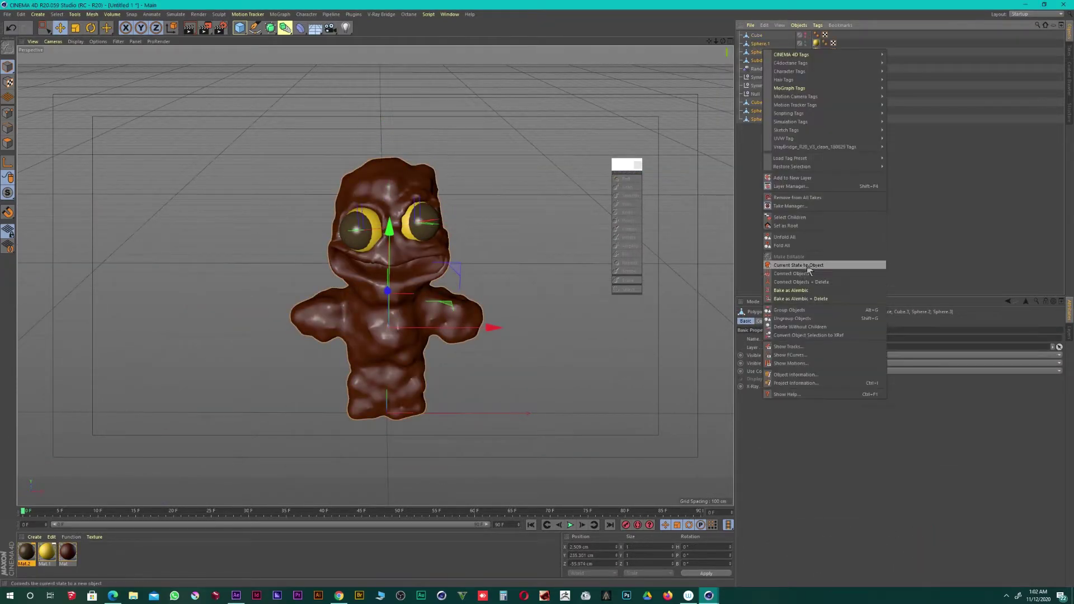
- Convert and merge the creature parts into one polygon object with a dynamics body and Mesh deformer
click(784, 264)
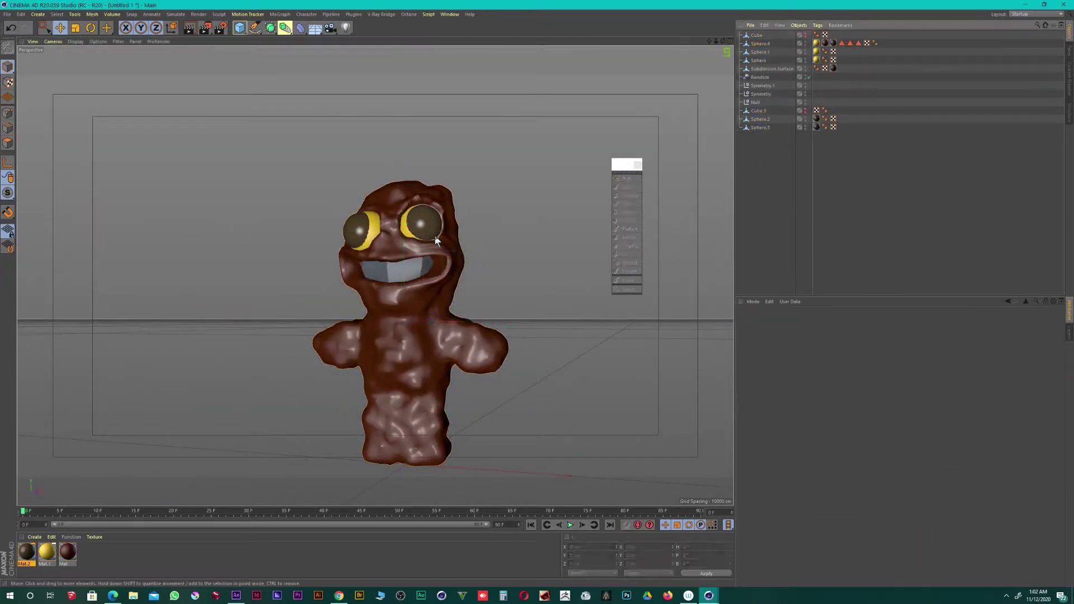
right_click(762, 54)
click(801, 302)
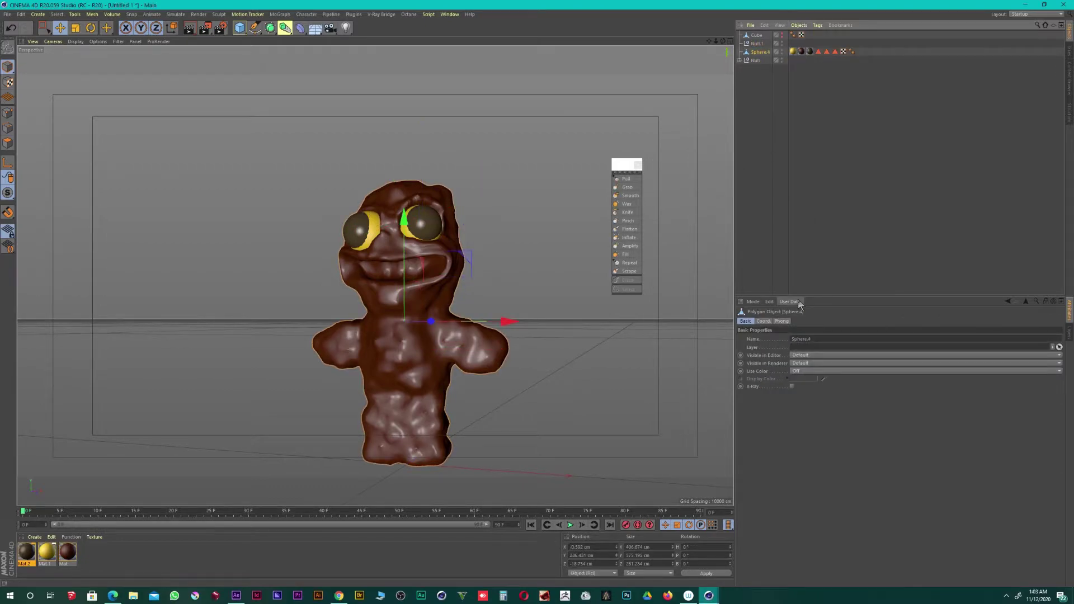
click(933, 115)
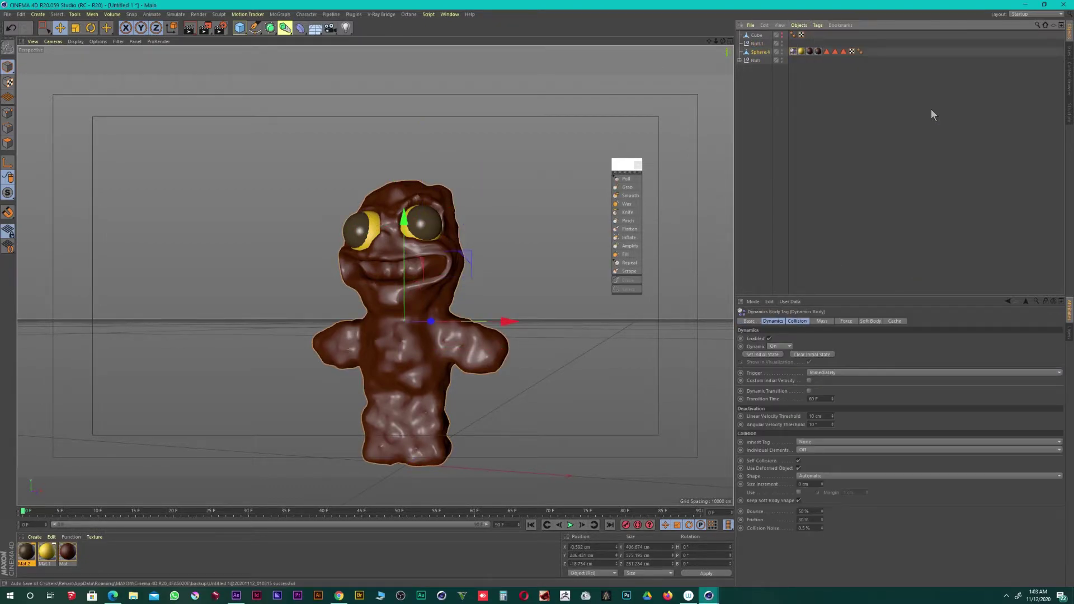
click(300, 27)
click(322, 140)
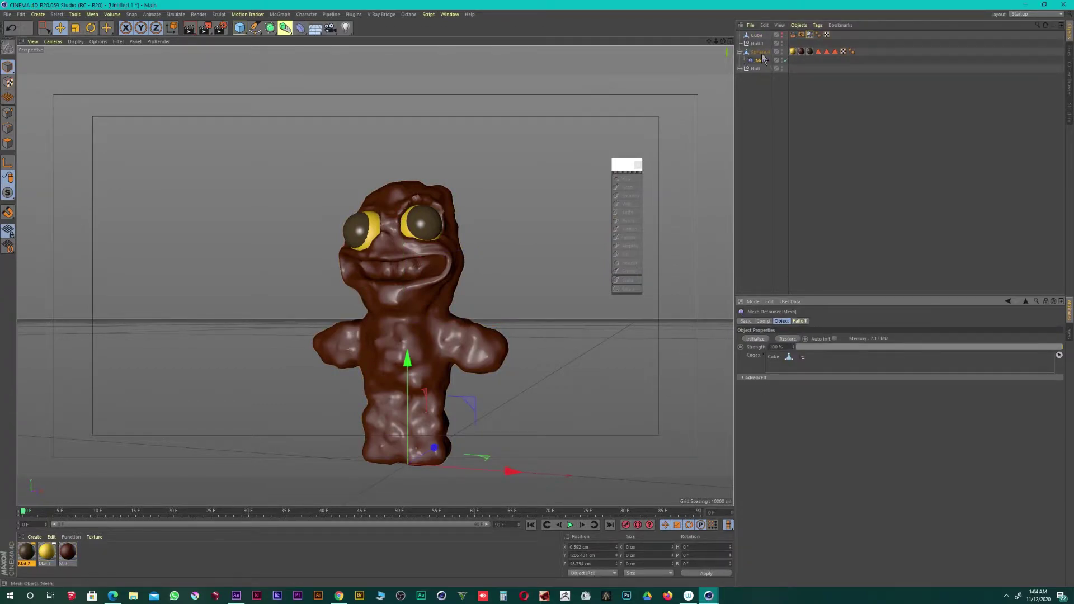
- Give the disc floor a Collider Body tag
scroll(444, 302, down, 5)
click(818, 25)
click(933, 123)
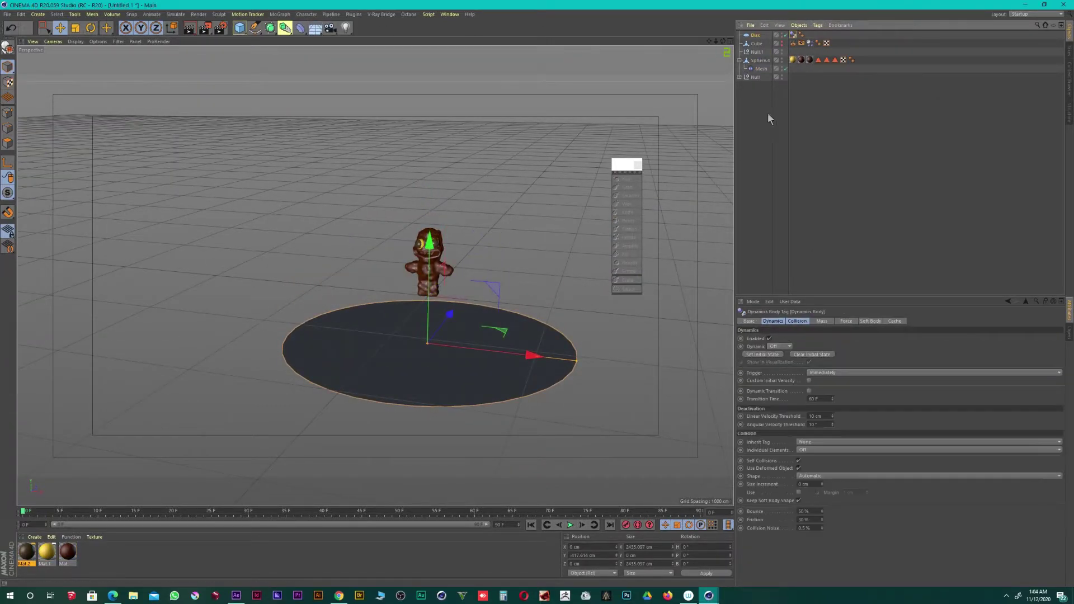
- Make the creature a soft body with Pressure 50, Flexion 10 and Structural 100
click(571, 525)
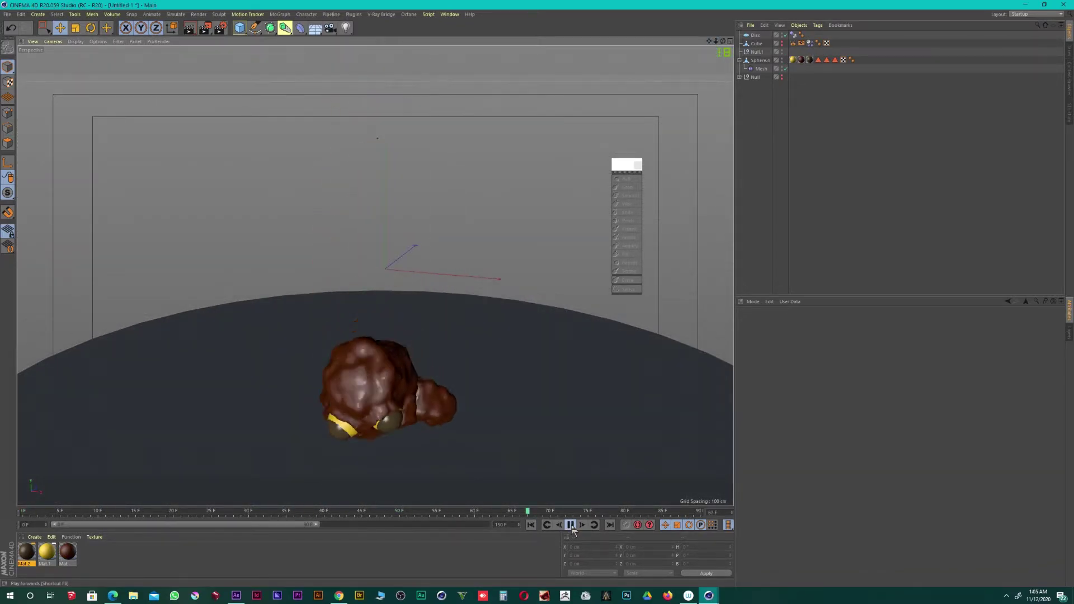
click(793, 35)
click(870, 321)
double_click(806, 515)
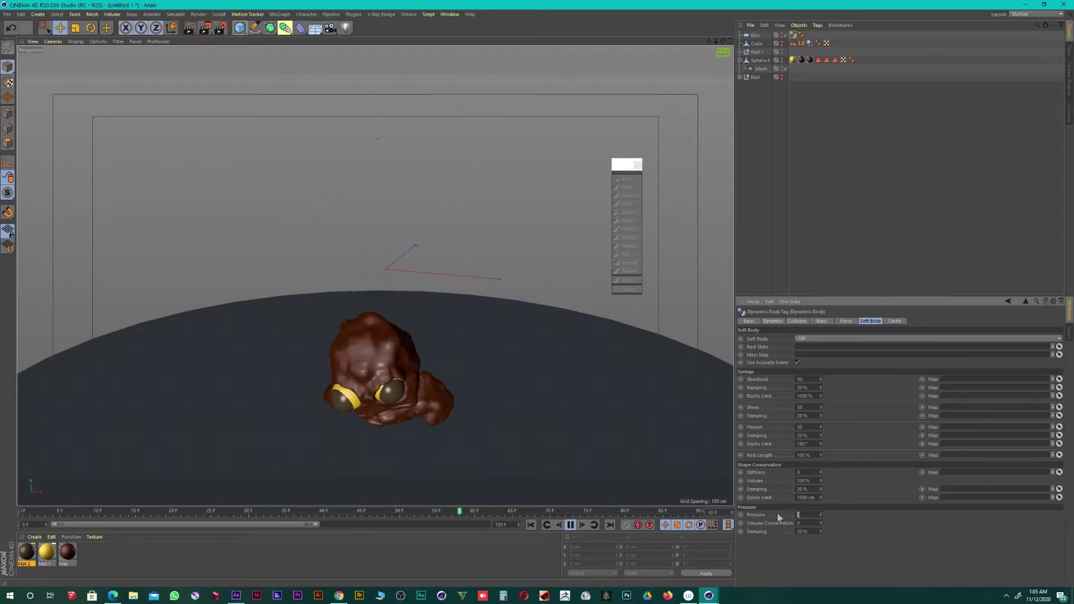
text(50)
key(Return)
double_click(806, 427)
text(10)
key(Return)
double_click(806, 379)
text(100)
key(Return)
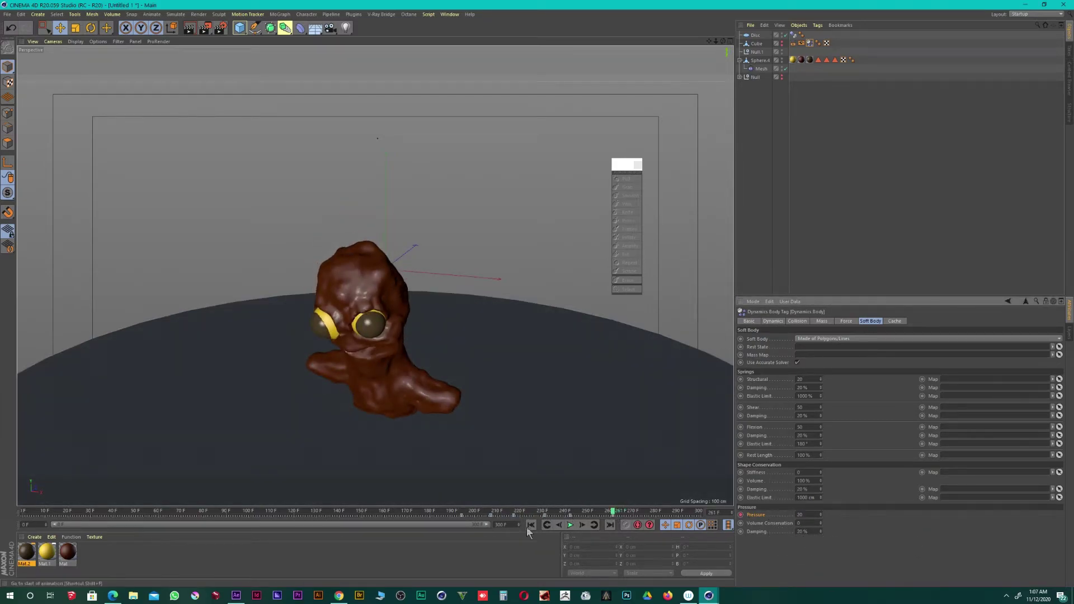
- Replay the squishing simulation with the new settings, then stop and rewind
click(571, 525)
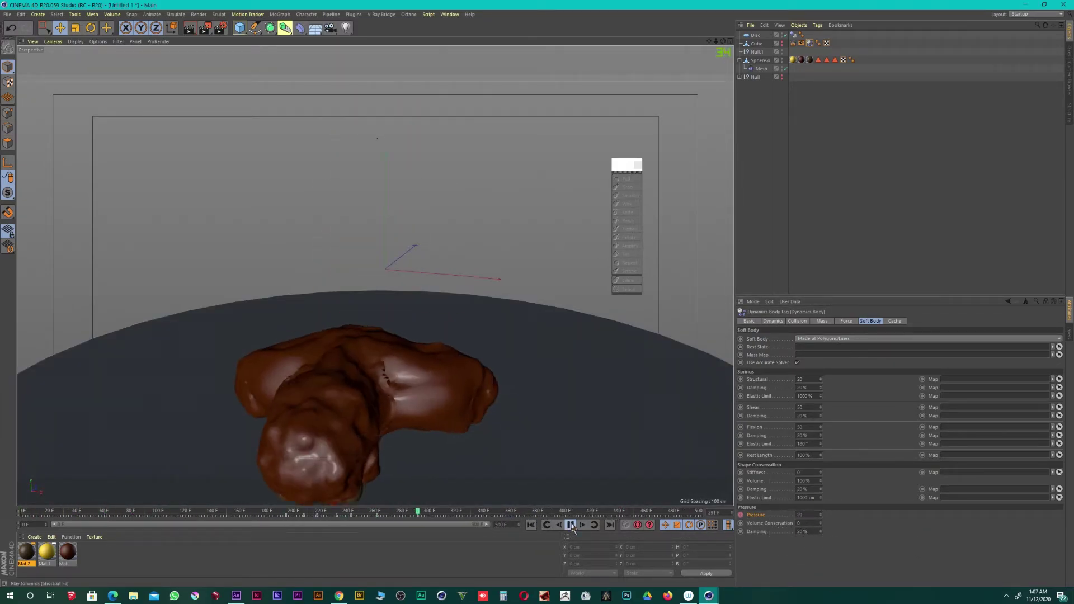
click(846, 322)
click(570, 525)
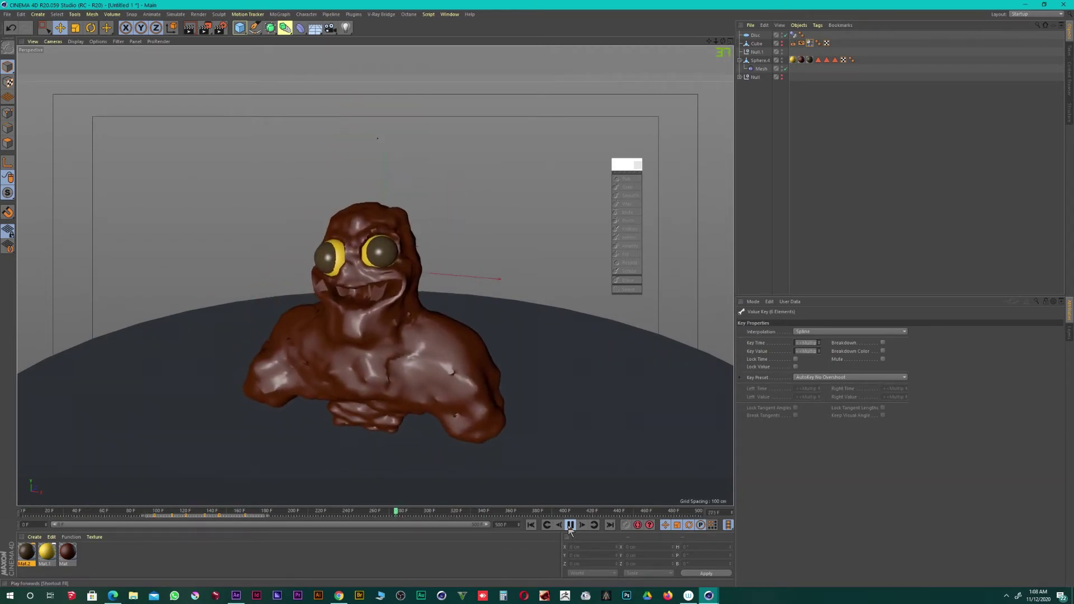
click(570, 525)
click(531, 524)
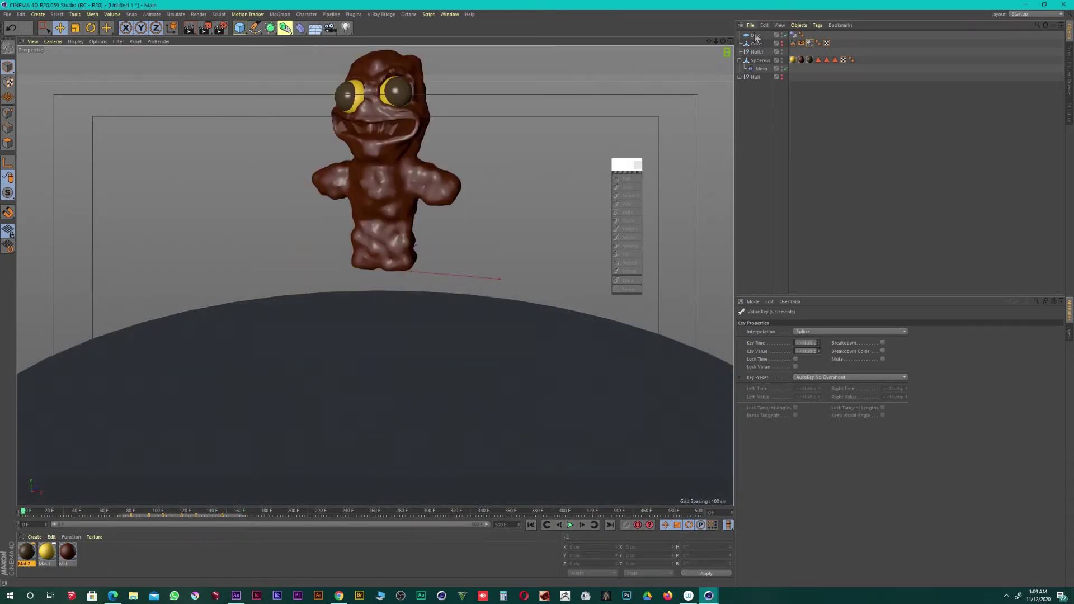
- Lower the creature toward the disc, rewind, and save the scene as gym guy.c4d
click(378, 151)
drag(378, 151, 379, 224)
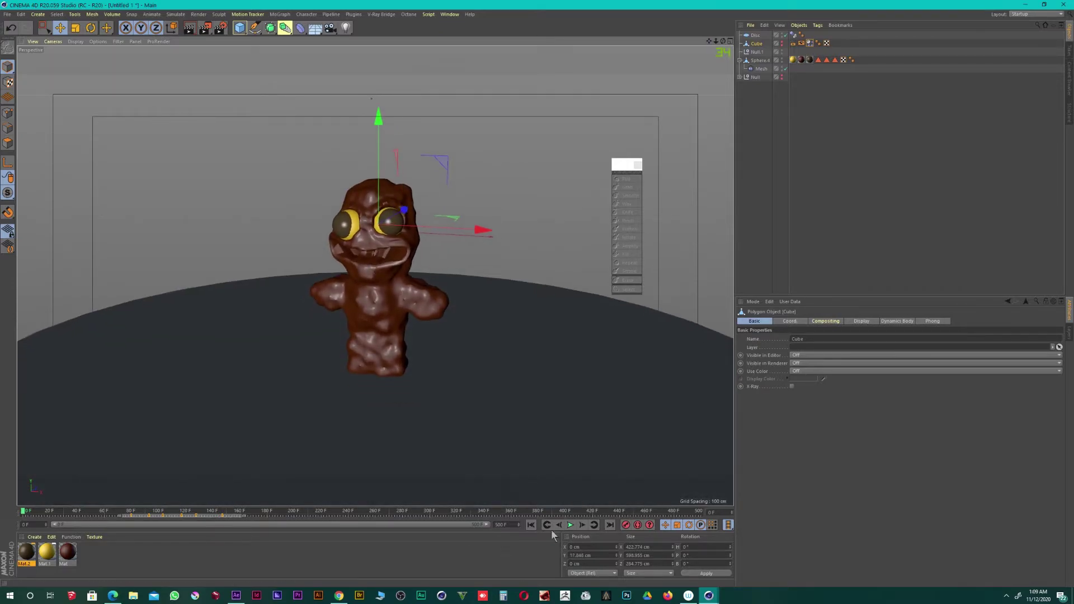
click(570, 525)
click(547, 525)
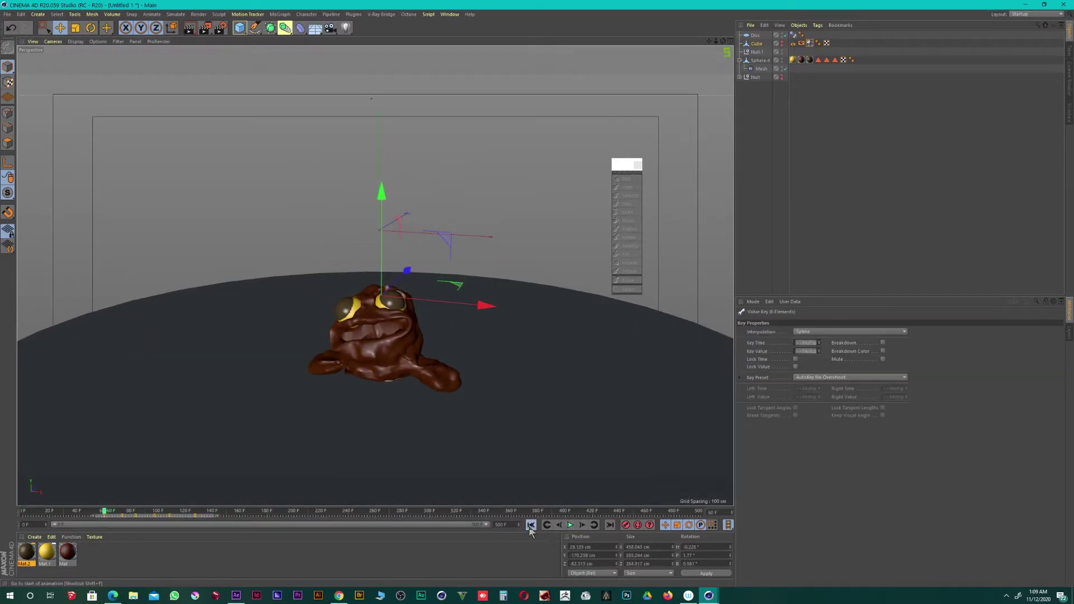
key(ctrl+s)
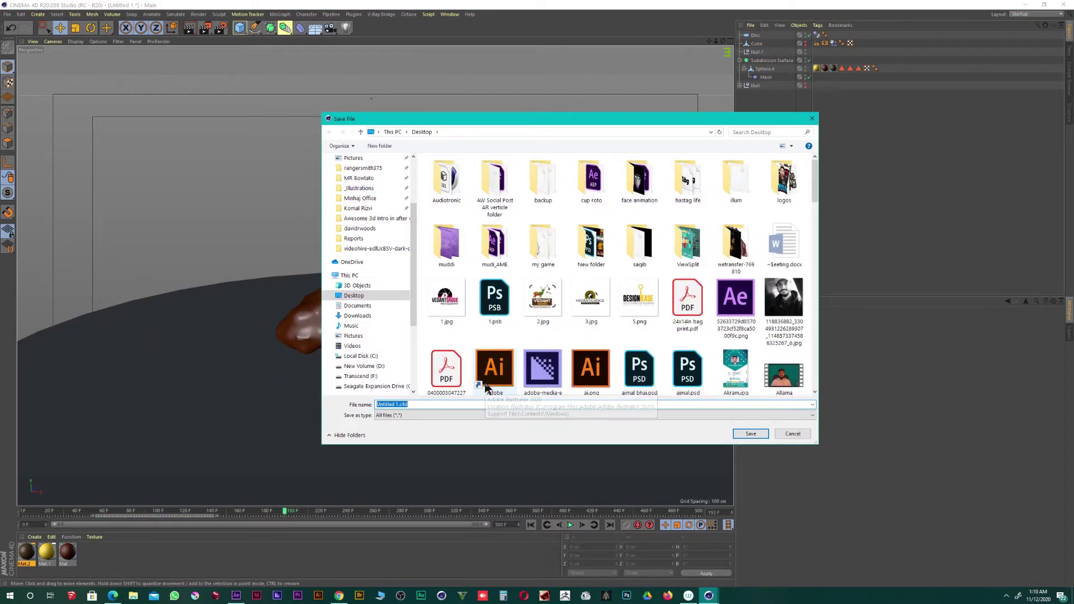
key(Return)
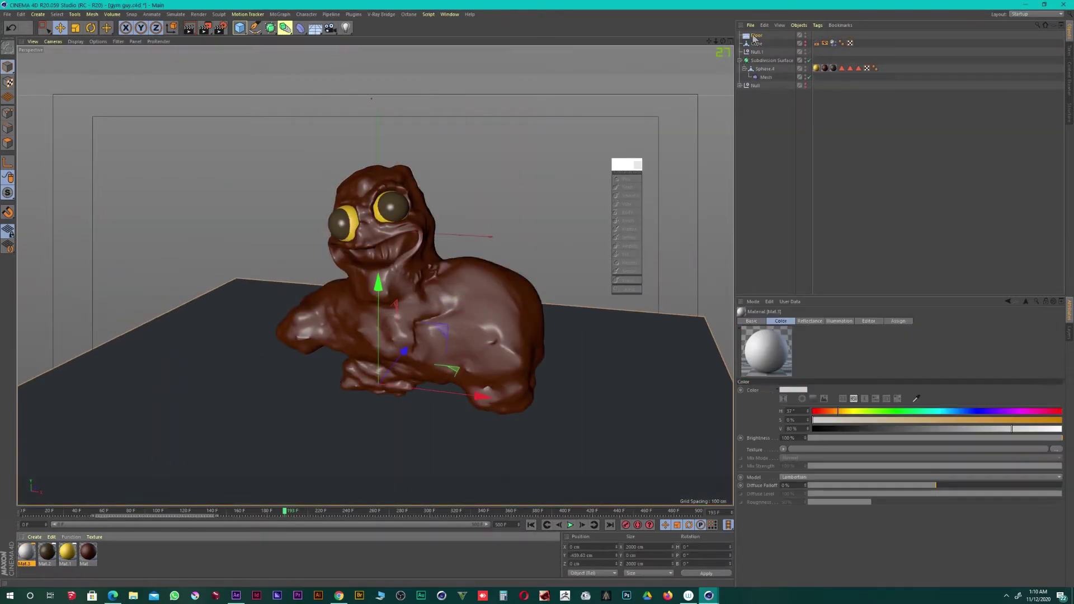
- Colour the floor material yellow and return to the first frame
double_click(26, 553)
drag(797, 197, 718, 197)
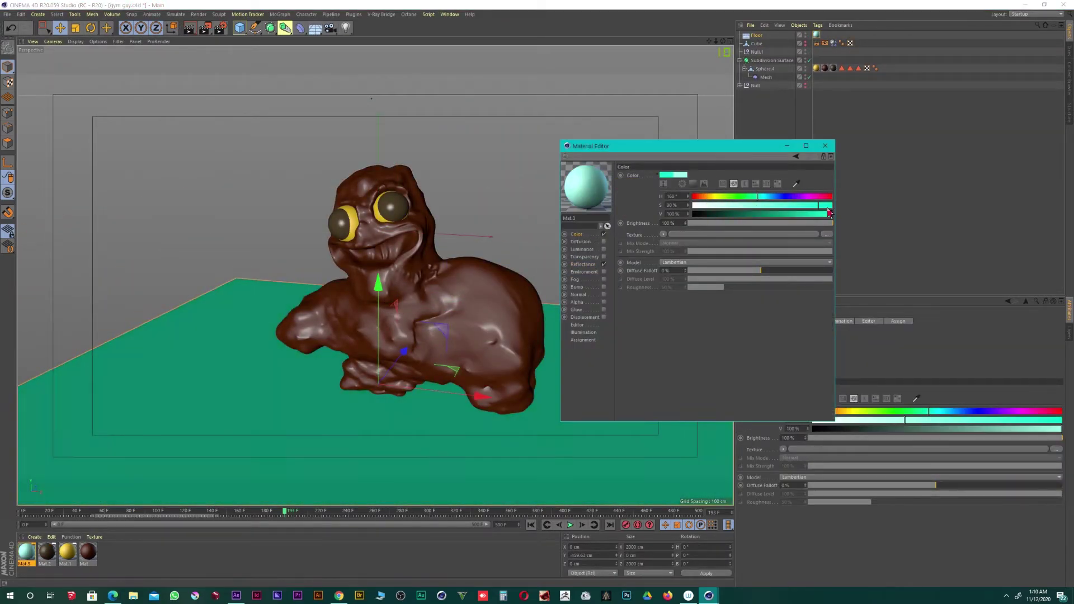
drag(809, 197, 718, 196)
click(824, 146)
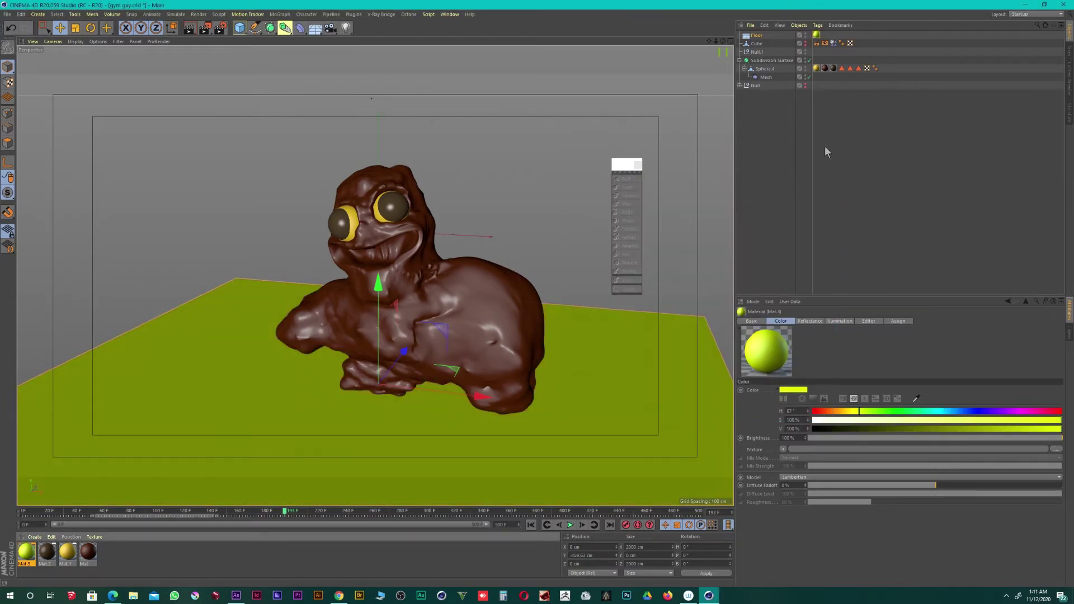
key(shift+f)
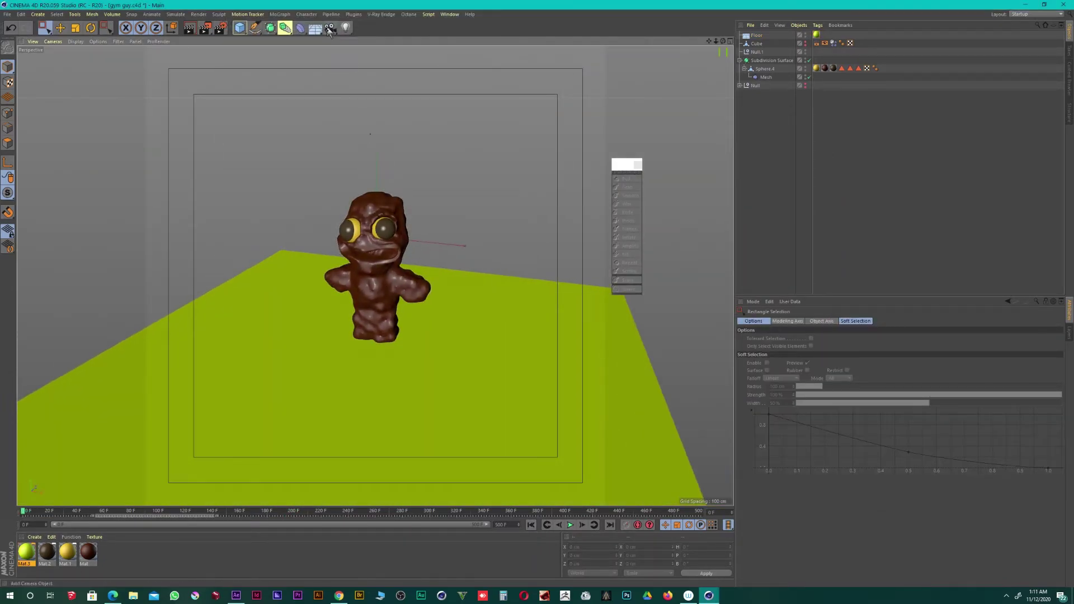
- Add a camera with a longer focal length and give the floor a Collider Body tag
click(864, 349)
click(858, 391)
click(757, 43)
click(817, 24)
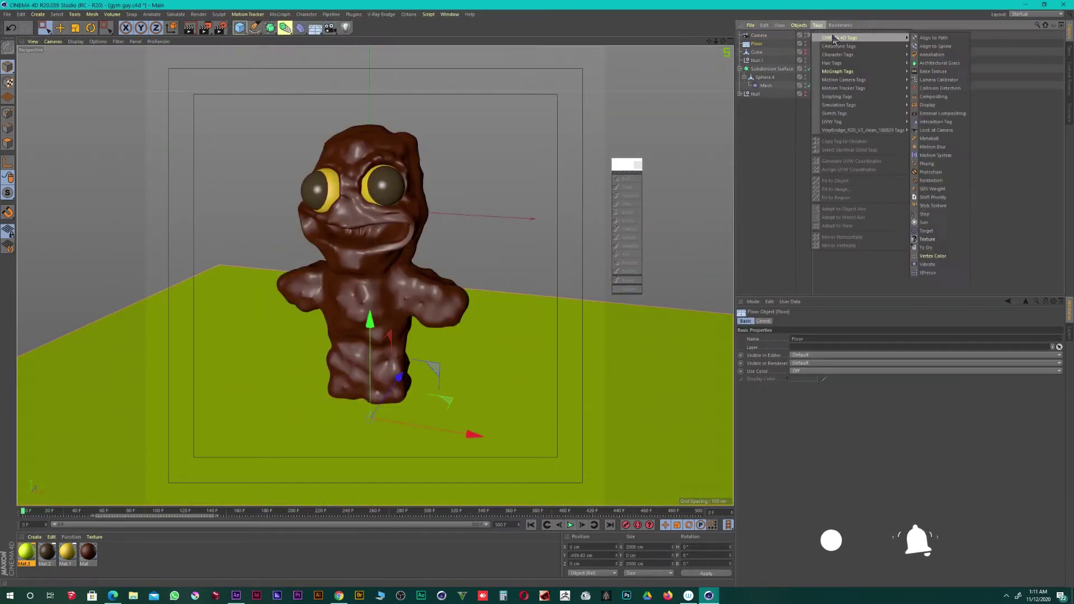
click(931, 155)
click(817, 24)
click(935, 121)
- Bake the simulation from the Cache settings and play back the creature slumping
click(570, 525)
click(818, 321)
click(831, 354)
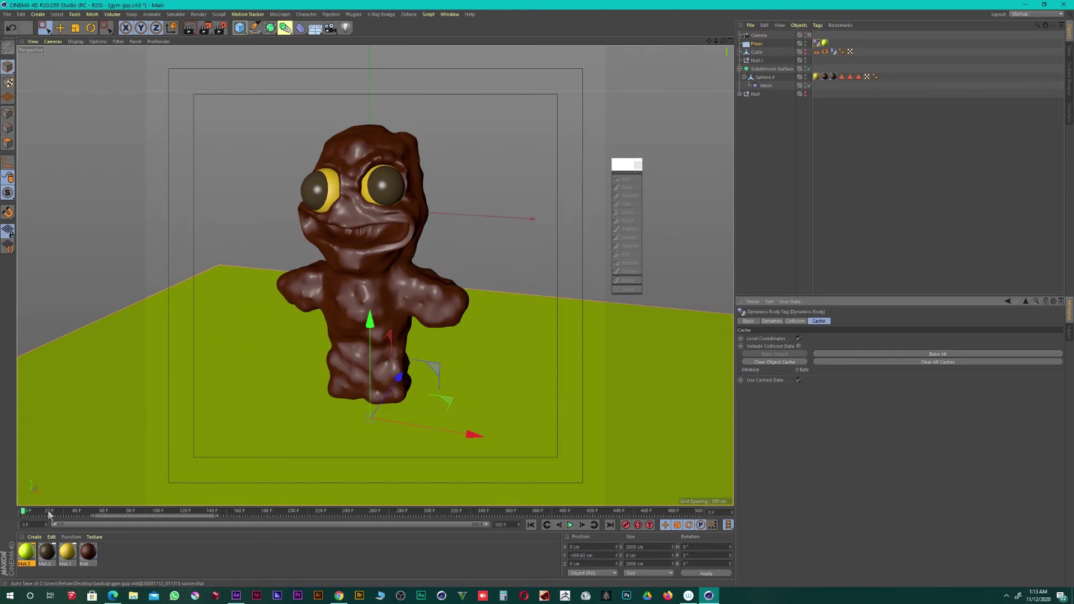
key(F8)
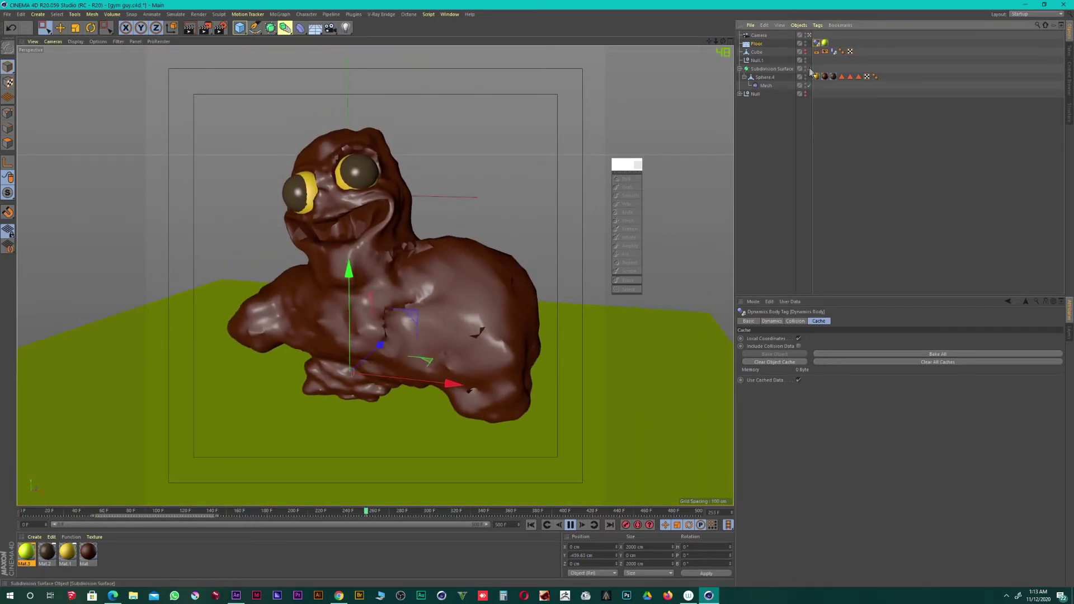
key(F8)
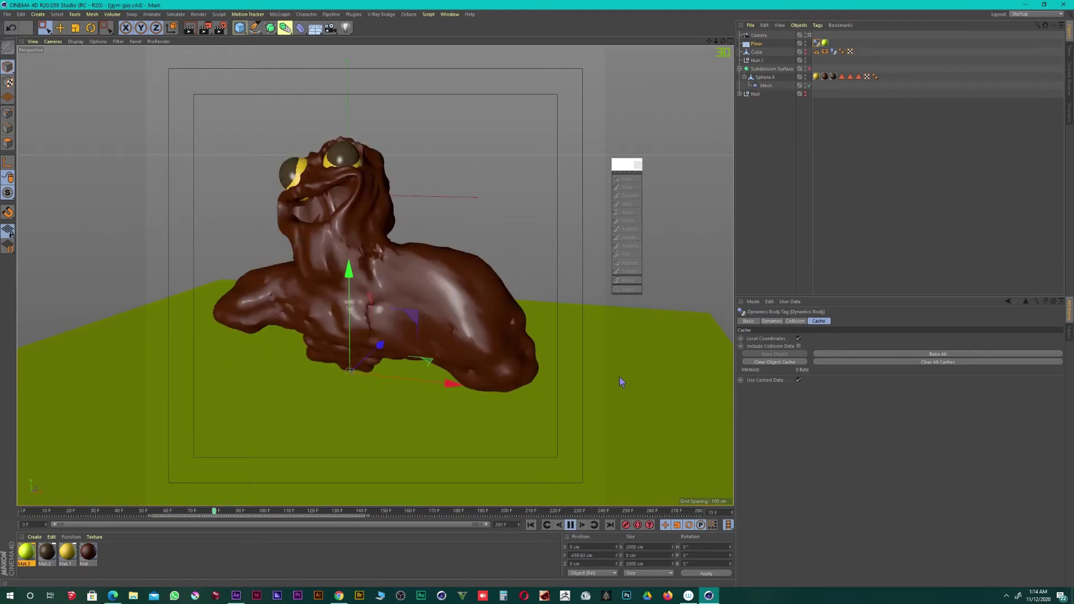
key(ctrl+z)
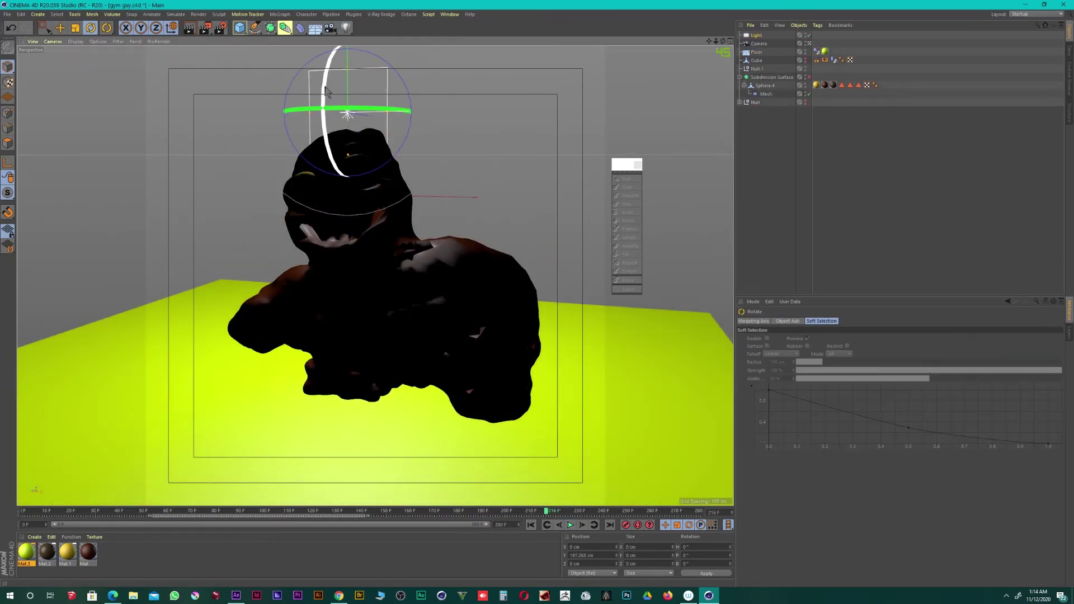
- Add a second light up-left with ambient illumination and render a preview of the creature
click(819, 411)
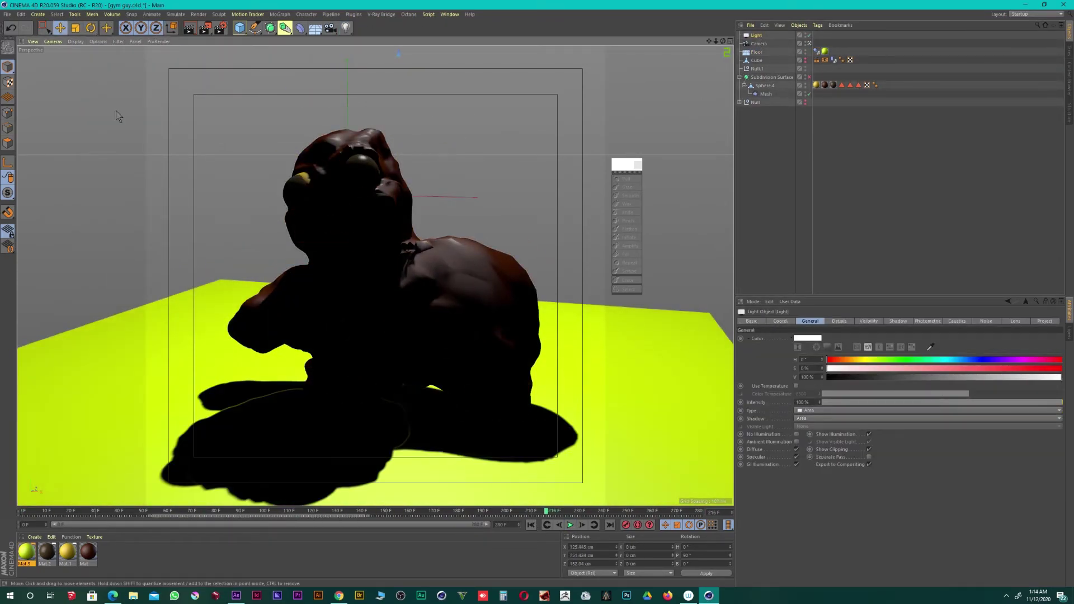
click(345, 27)
drag(353, 191, 211, 60)
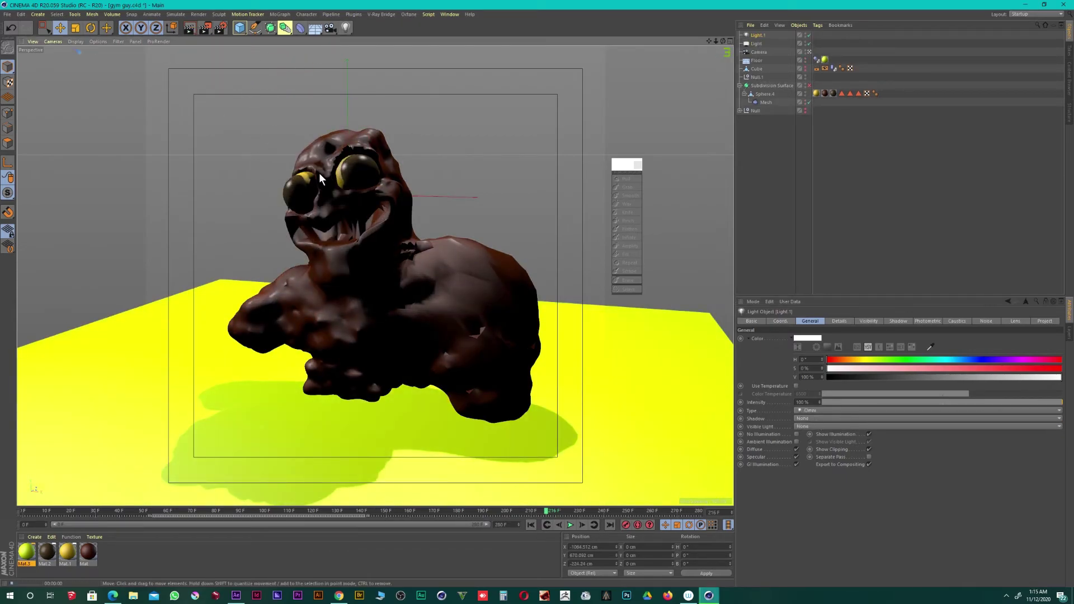
click(837, 411)
click(797, 442)
click(189, 27)
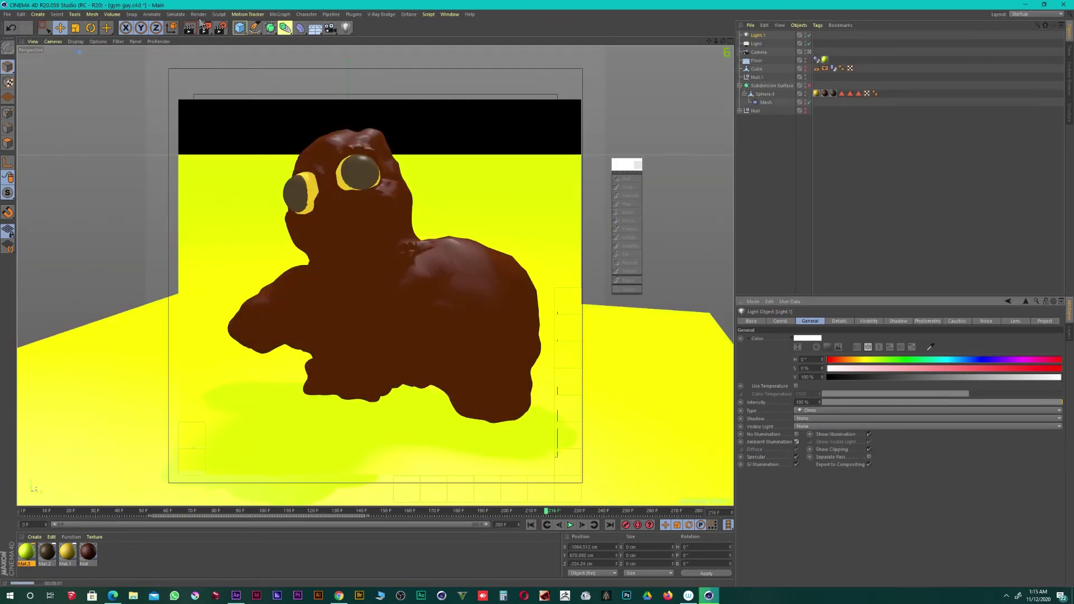